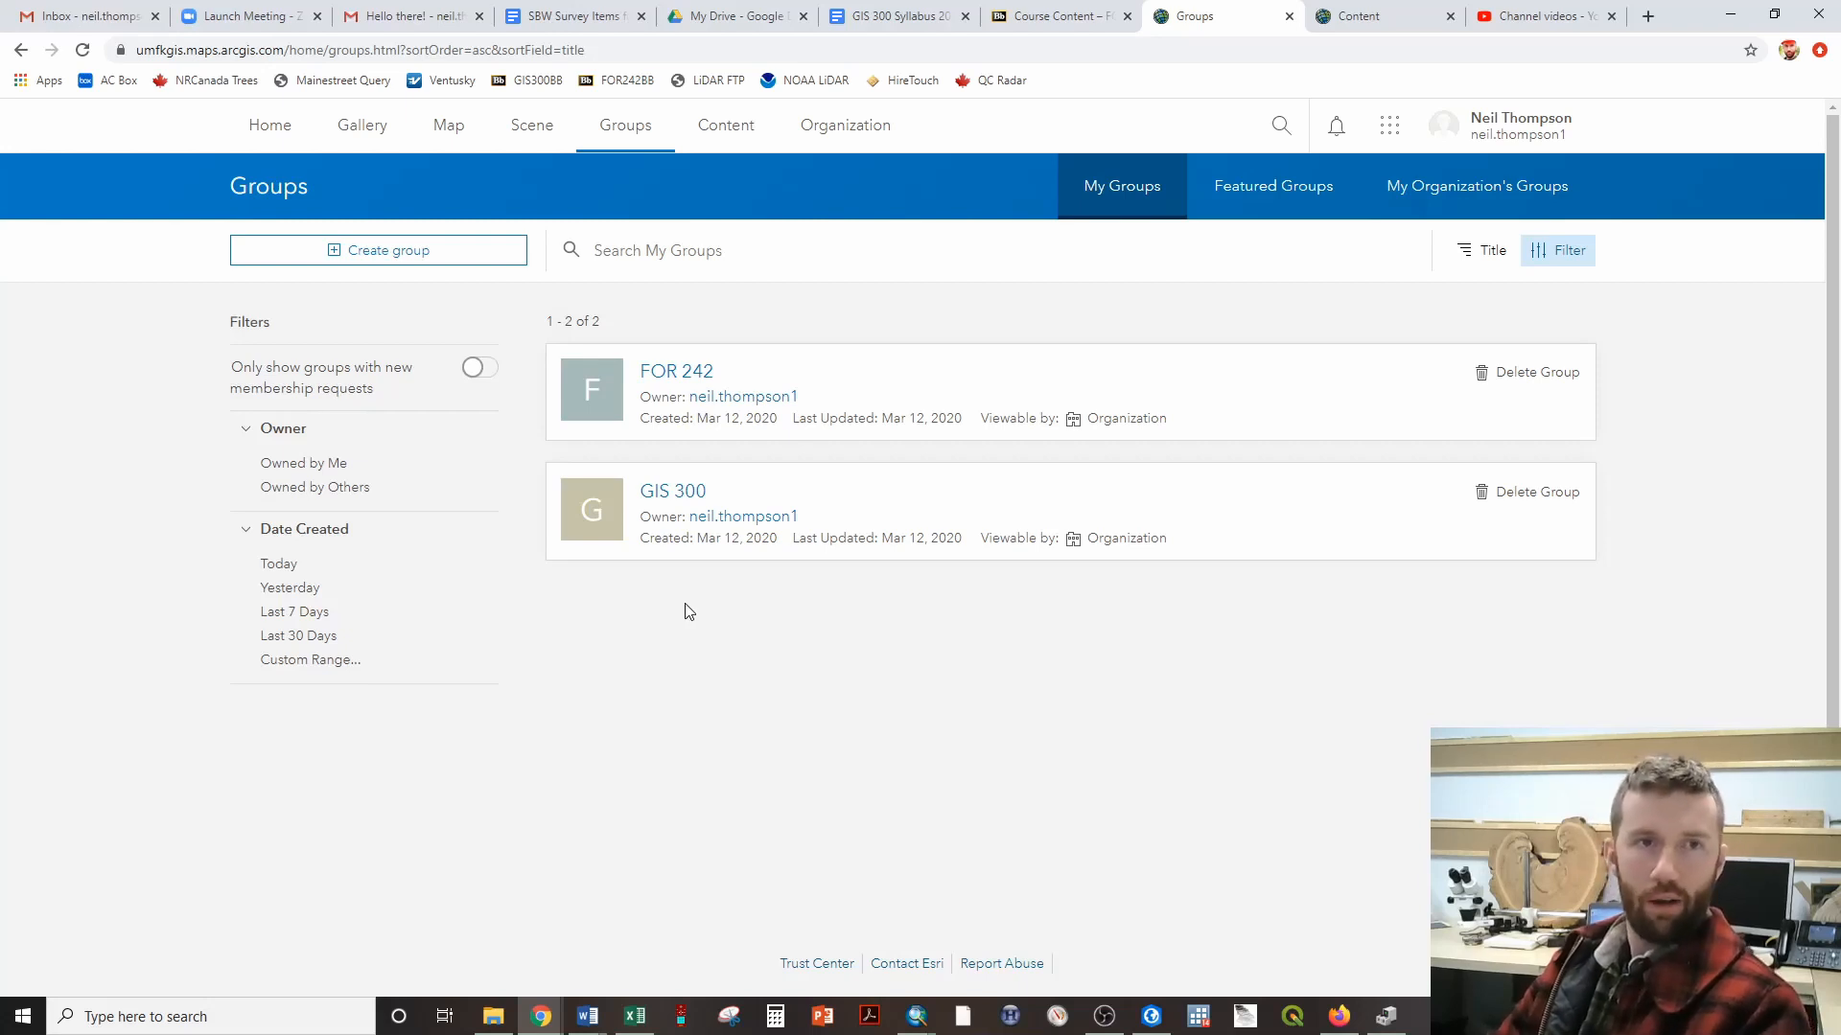
- Open a new map in the map viewer and start searching for layers to add
click(446, 125)
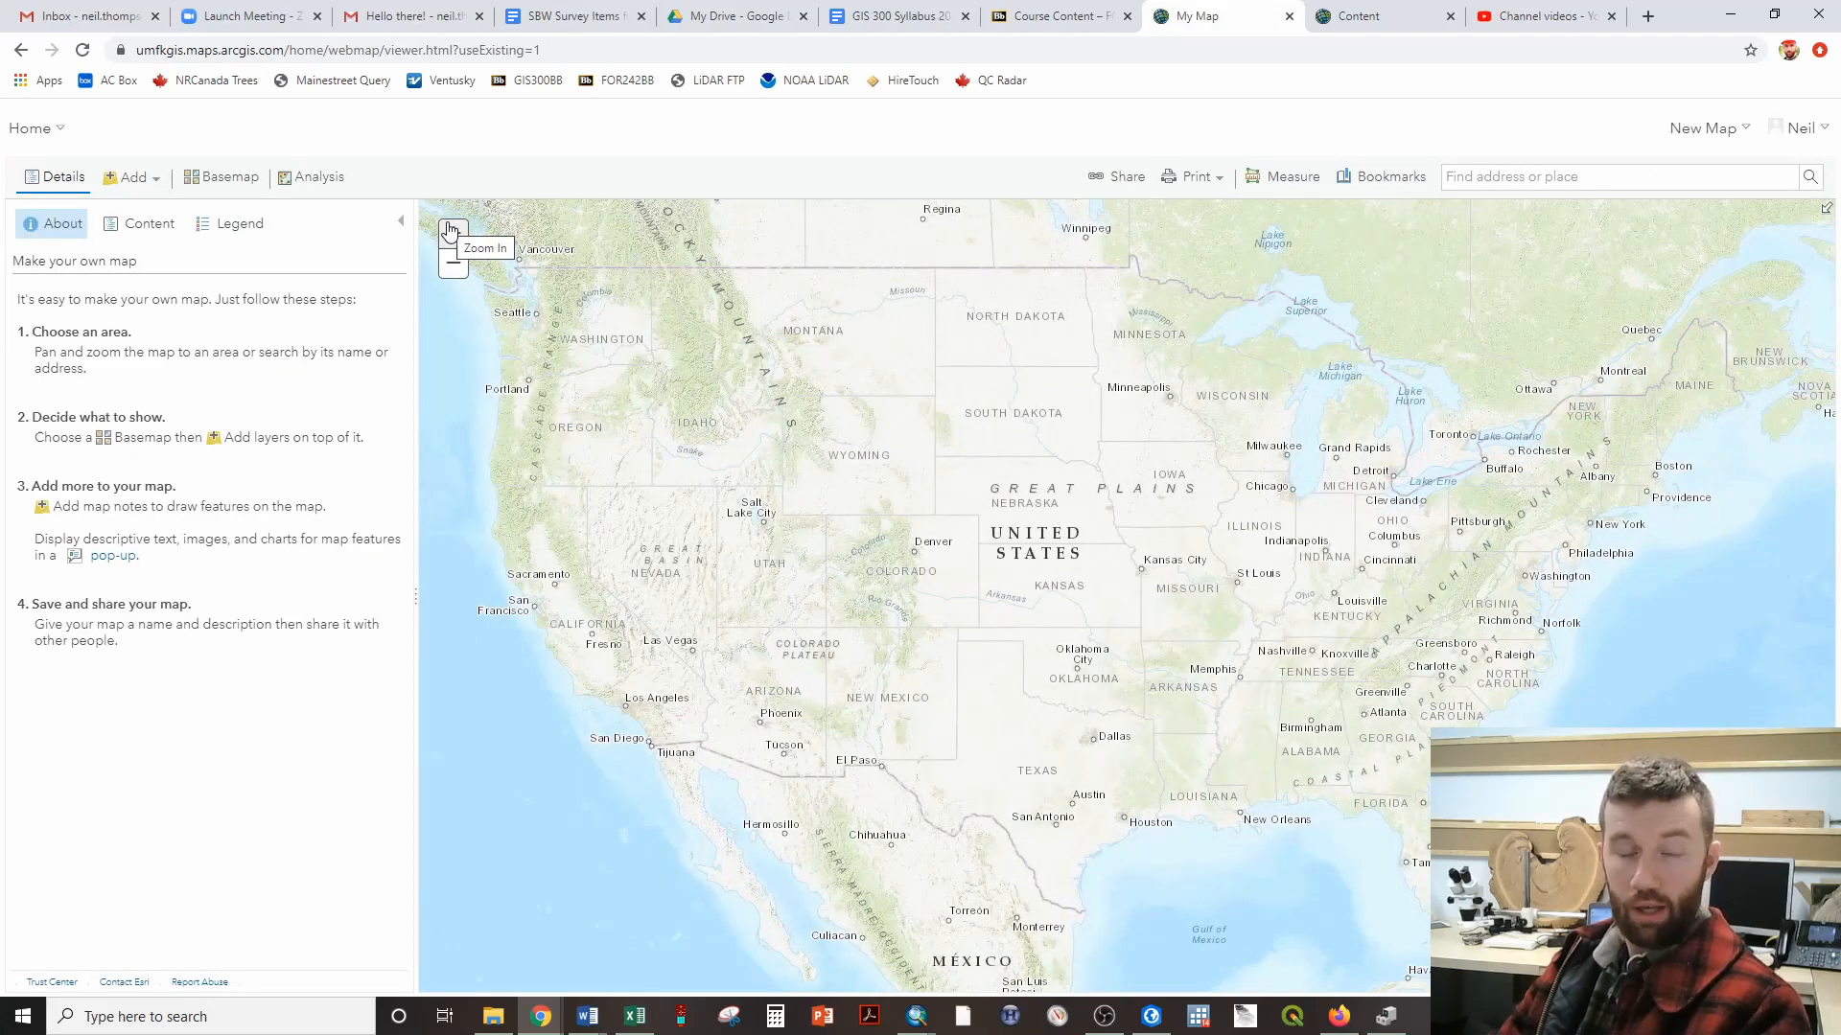
click(149, 179)
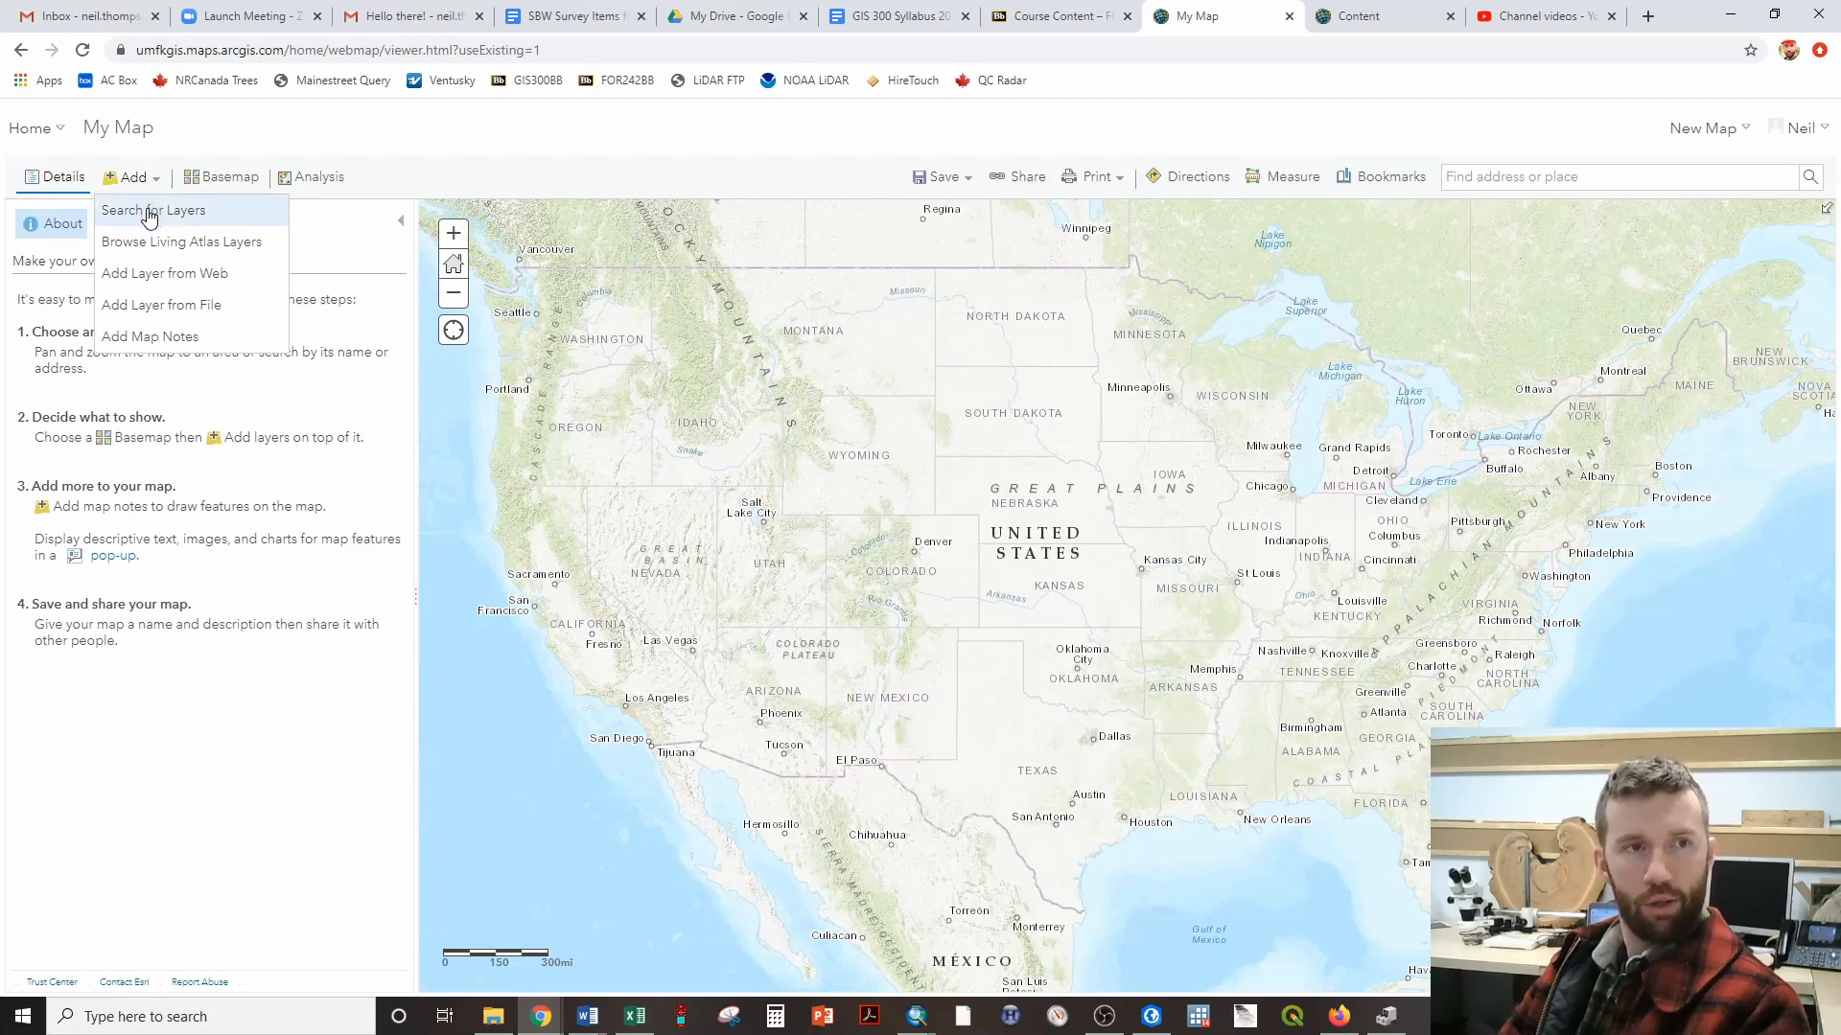
click(150, 210)
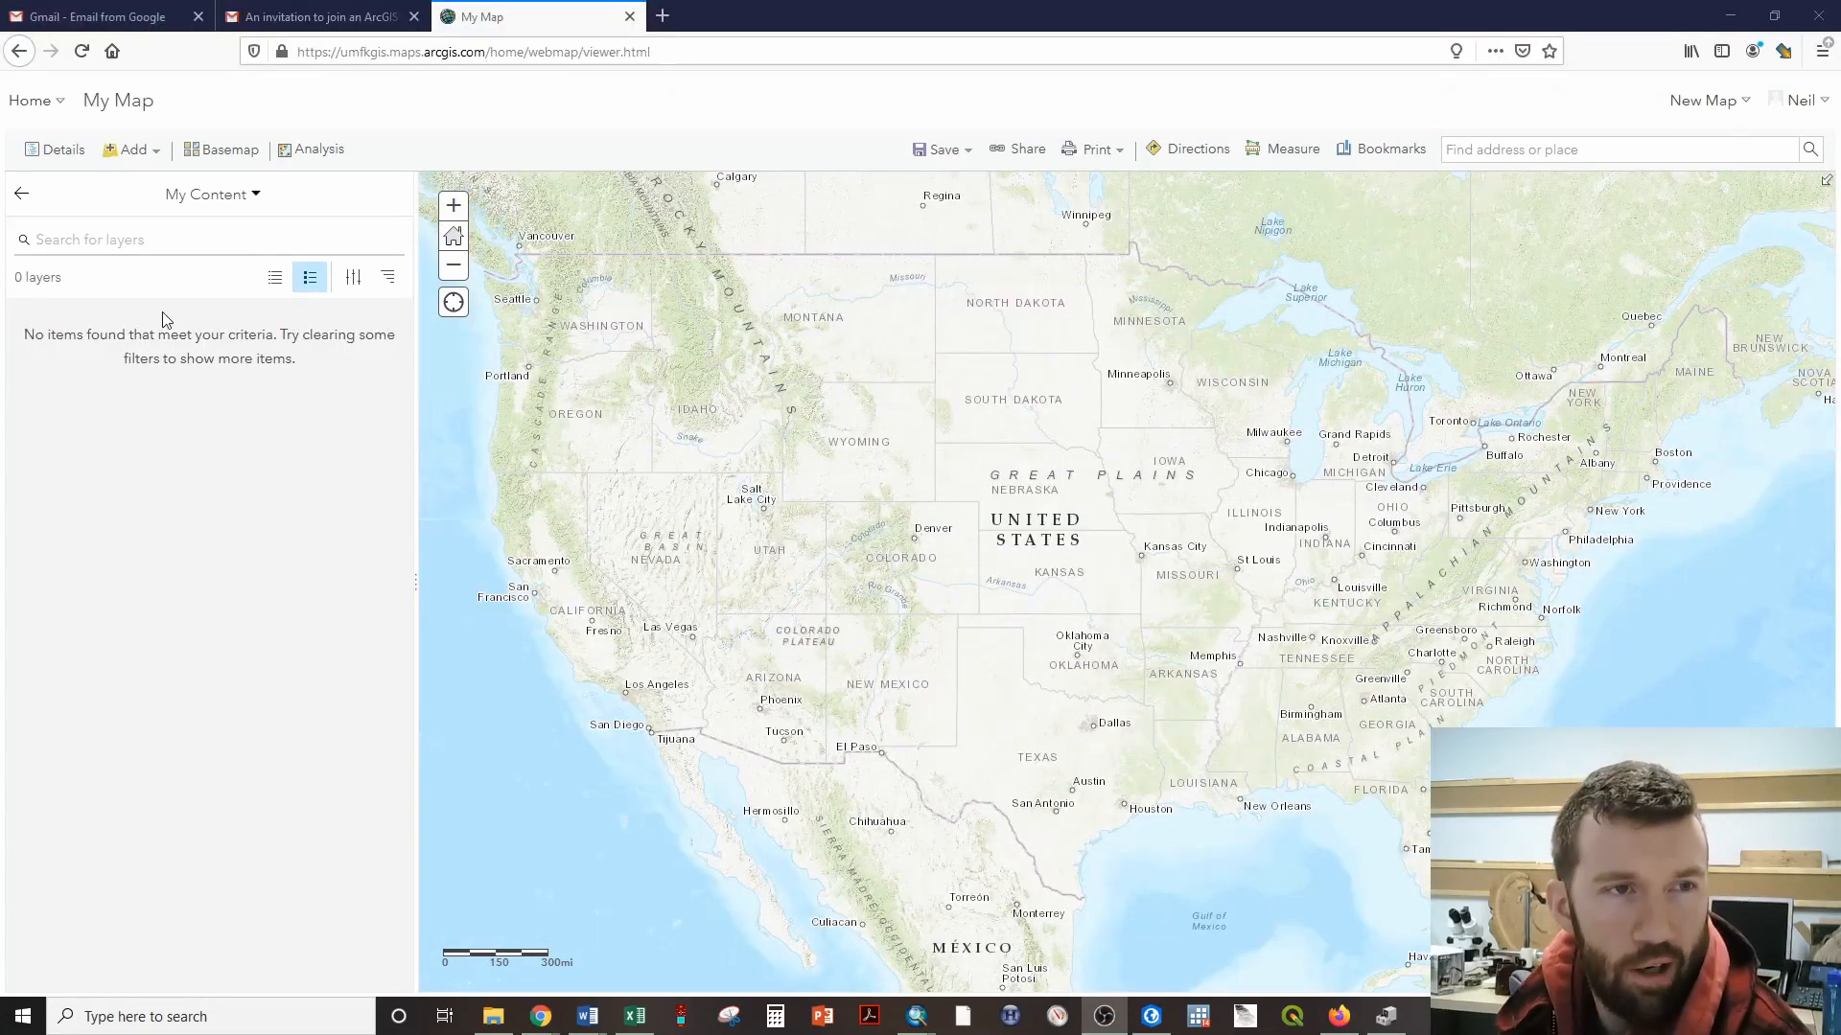
- Review the available layer sources in the other browser's map and switch the layer search from My Content to My Groups
click(239, 197)
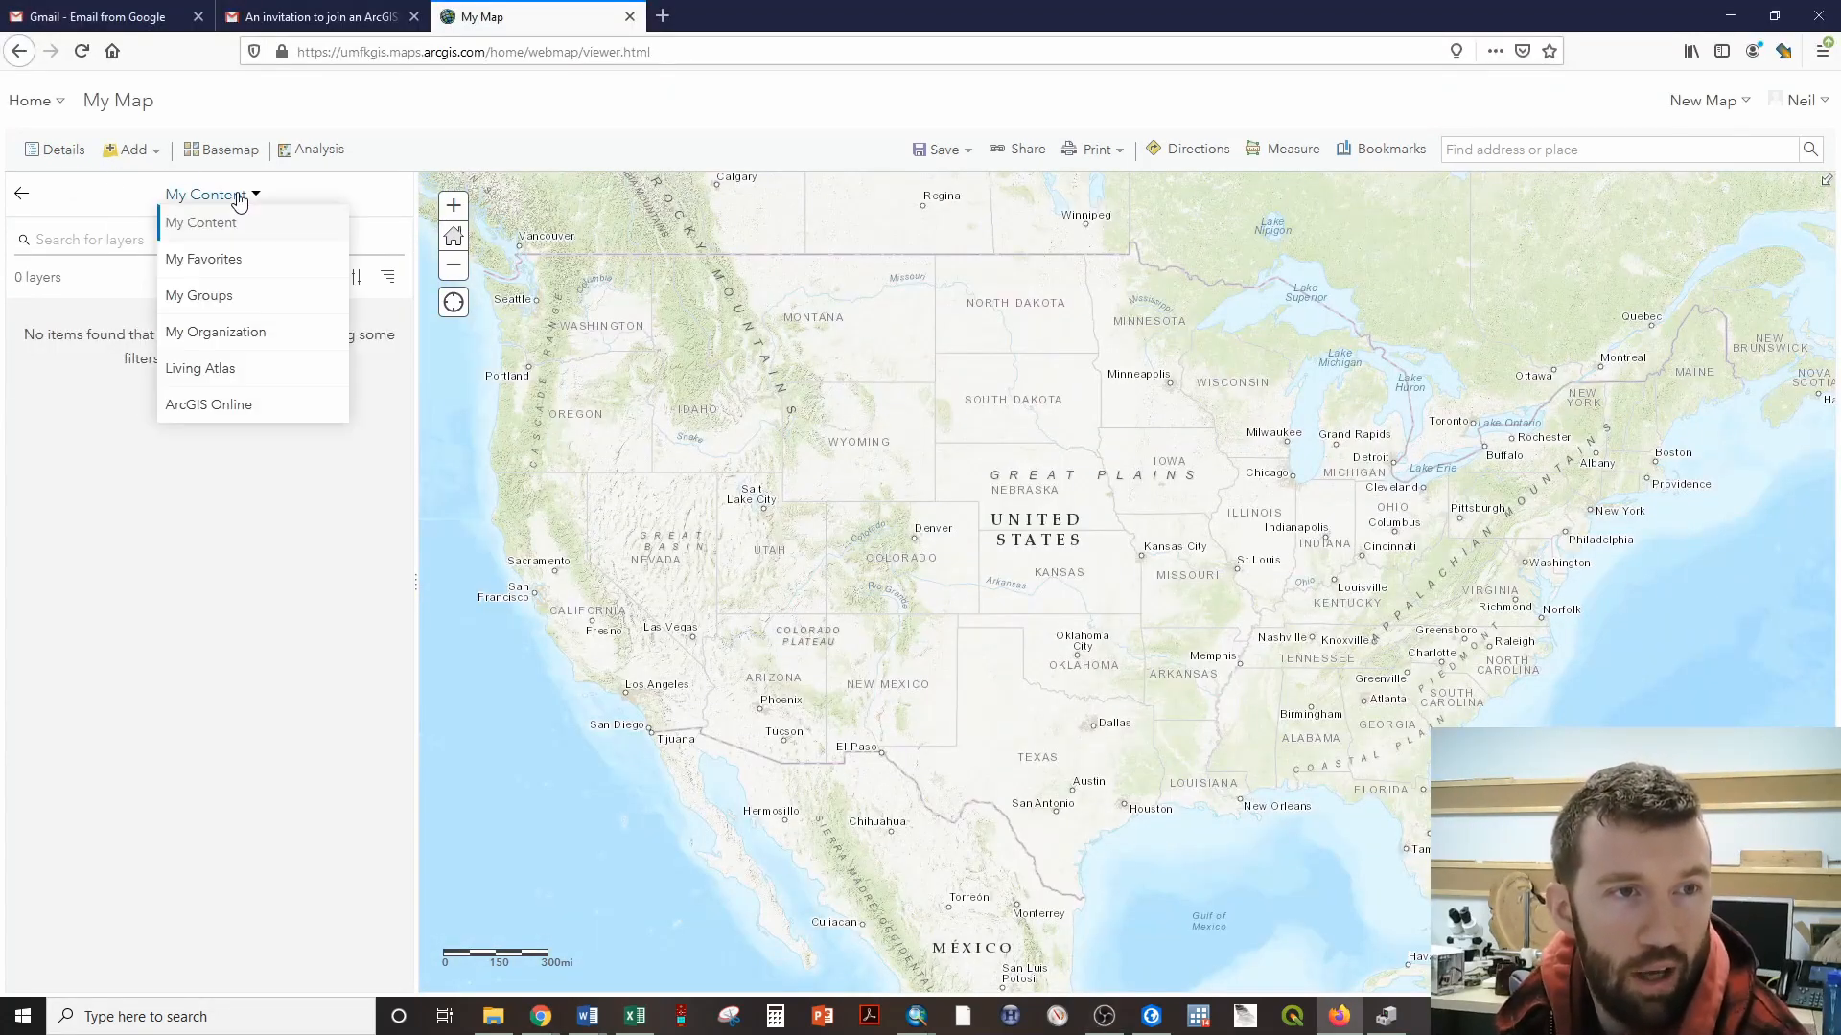
click(182, 228)
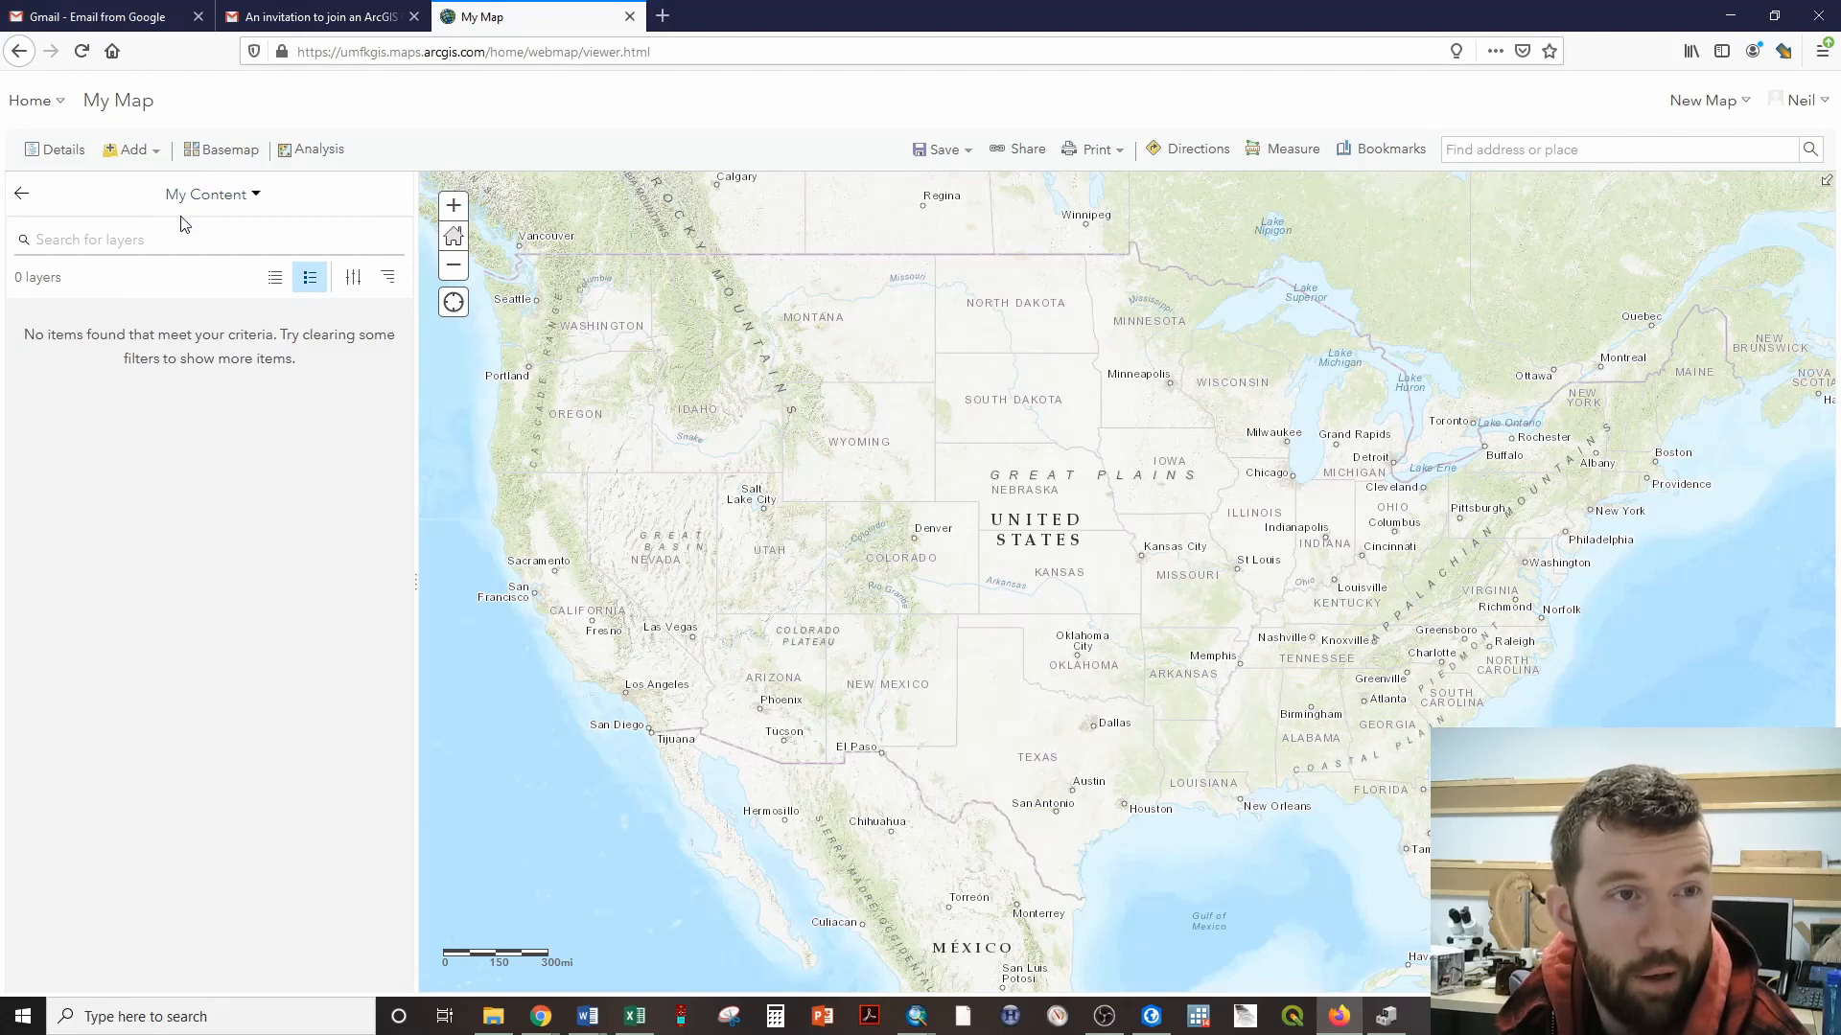
click(249, 200)
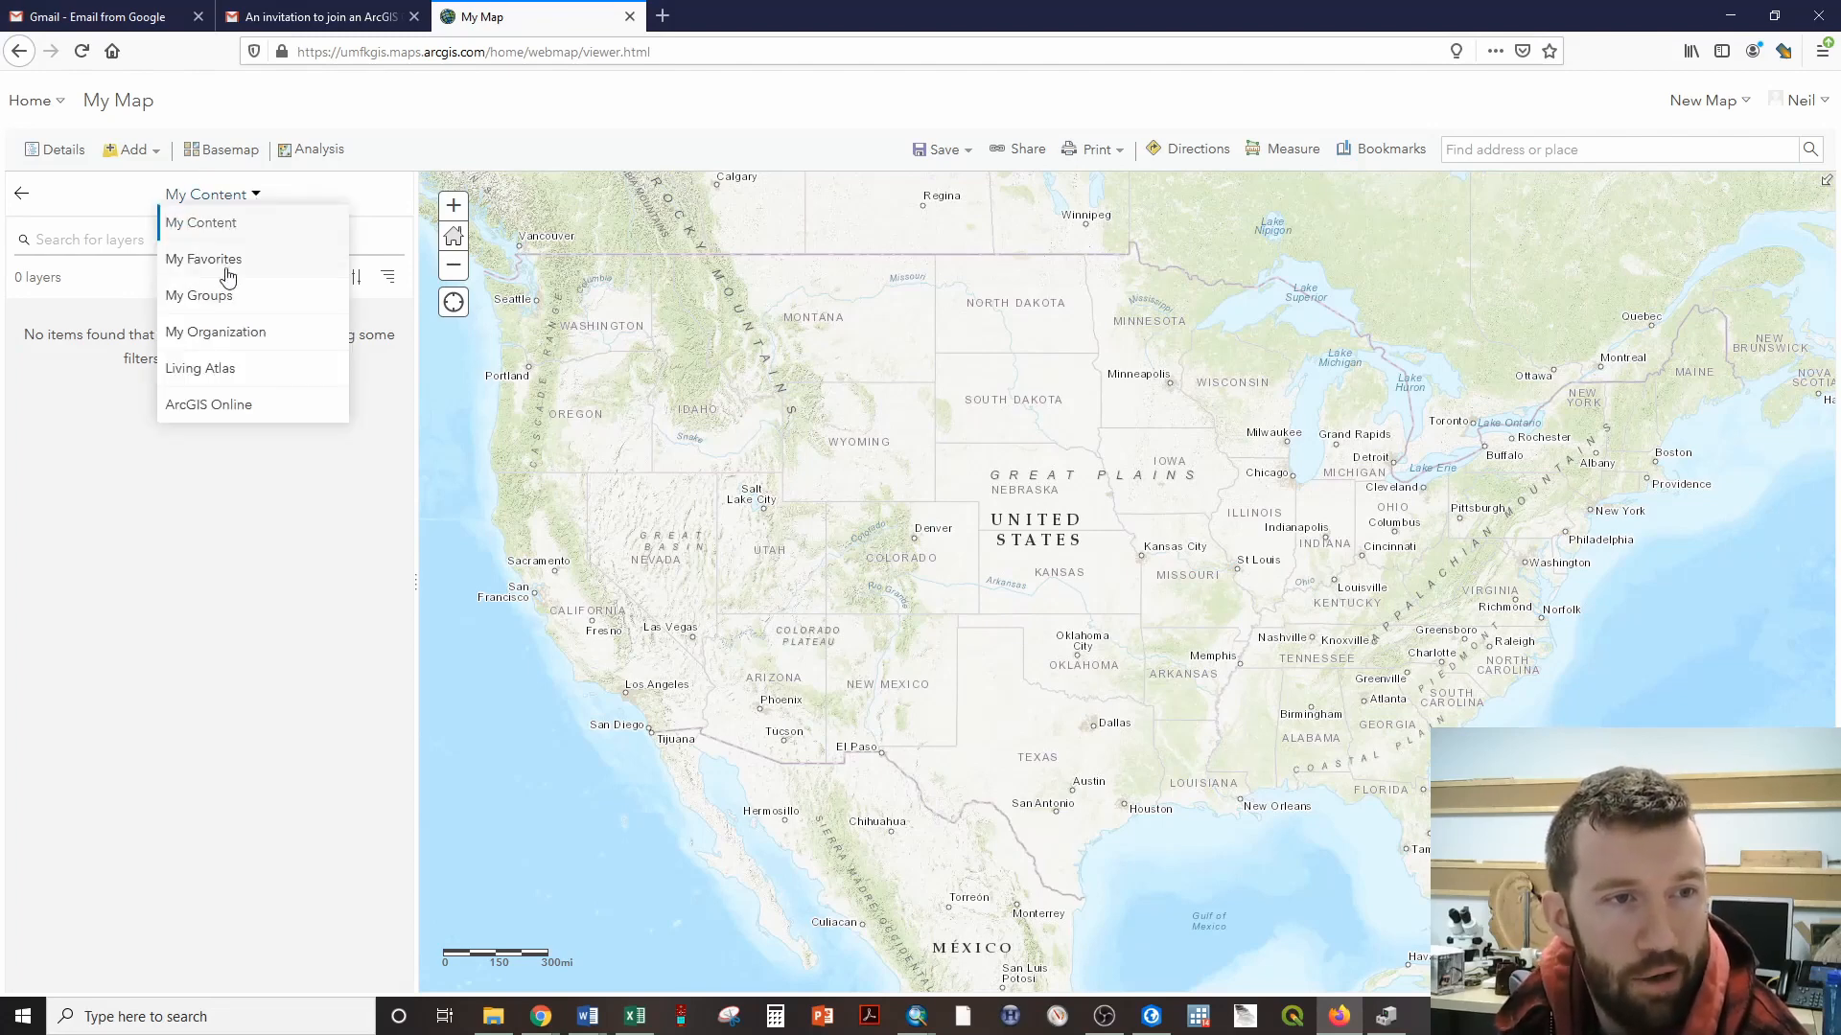
click(225, 301)
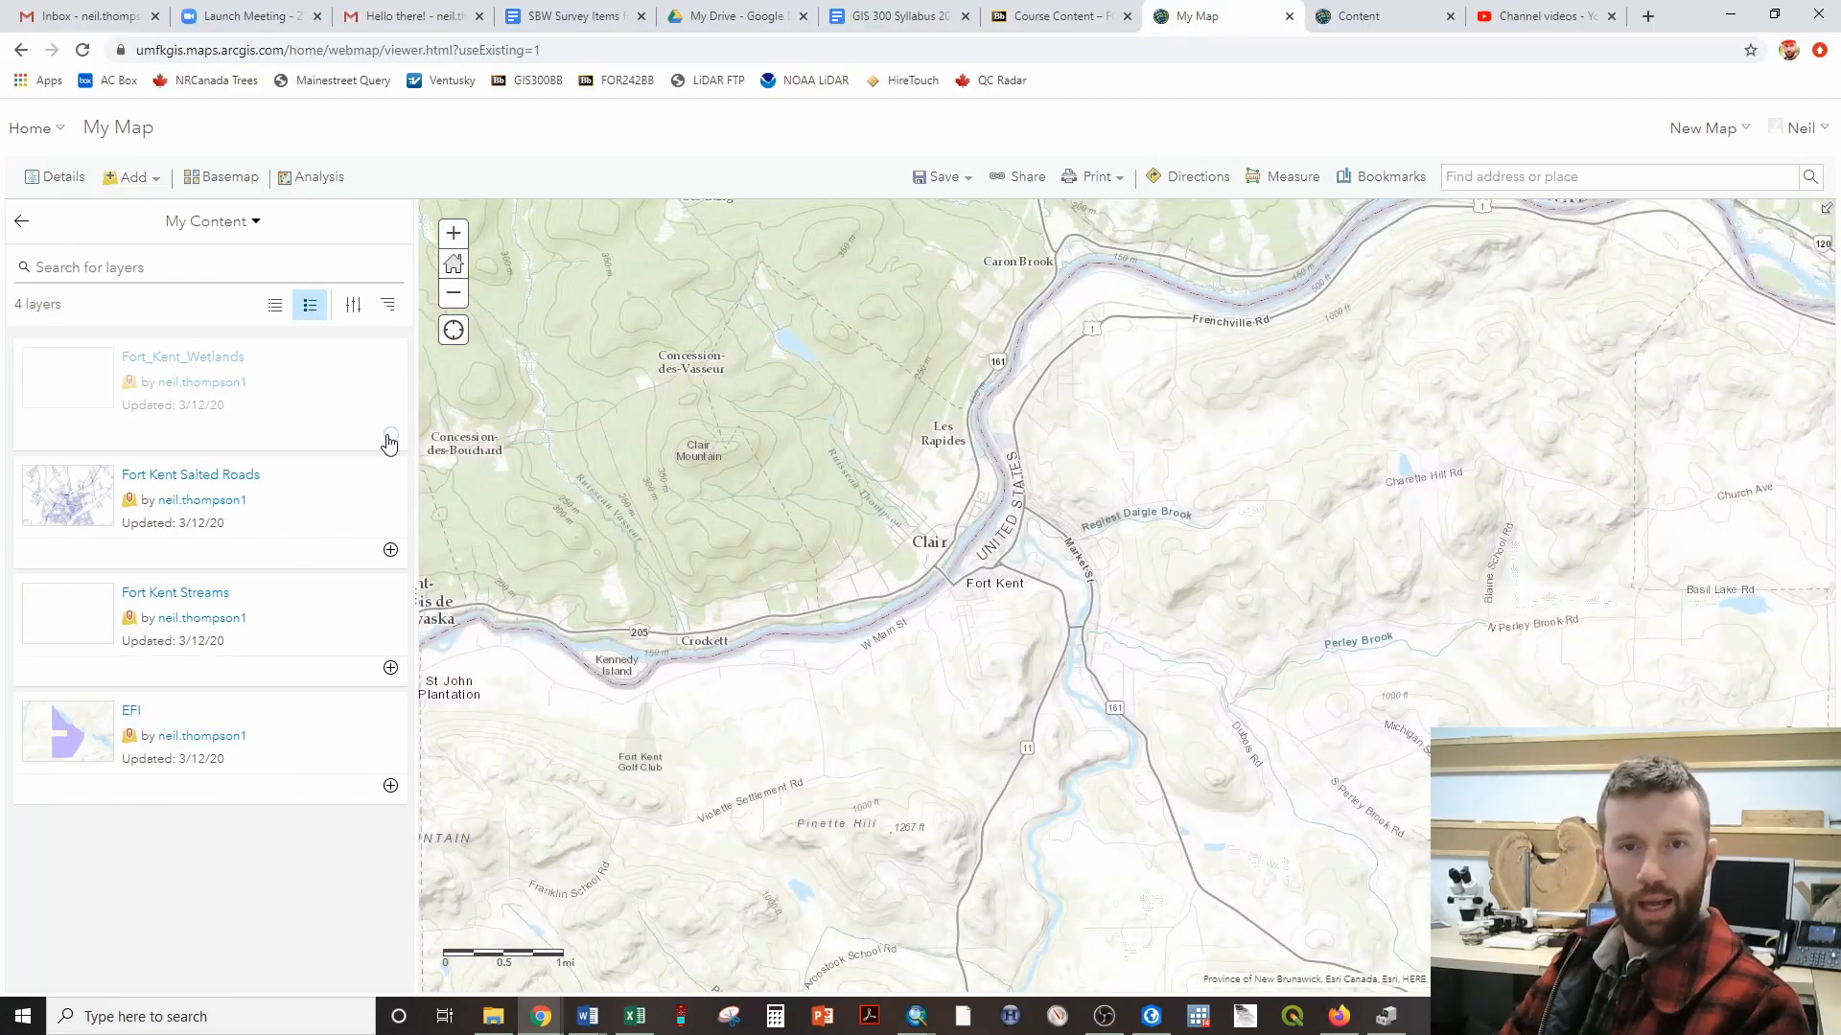
- Add the Fort_Kent_Wetlands and Fort Kent Salted Roads layers to the map and leave the layer search
click(389, 436)
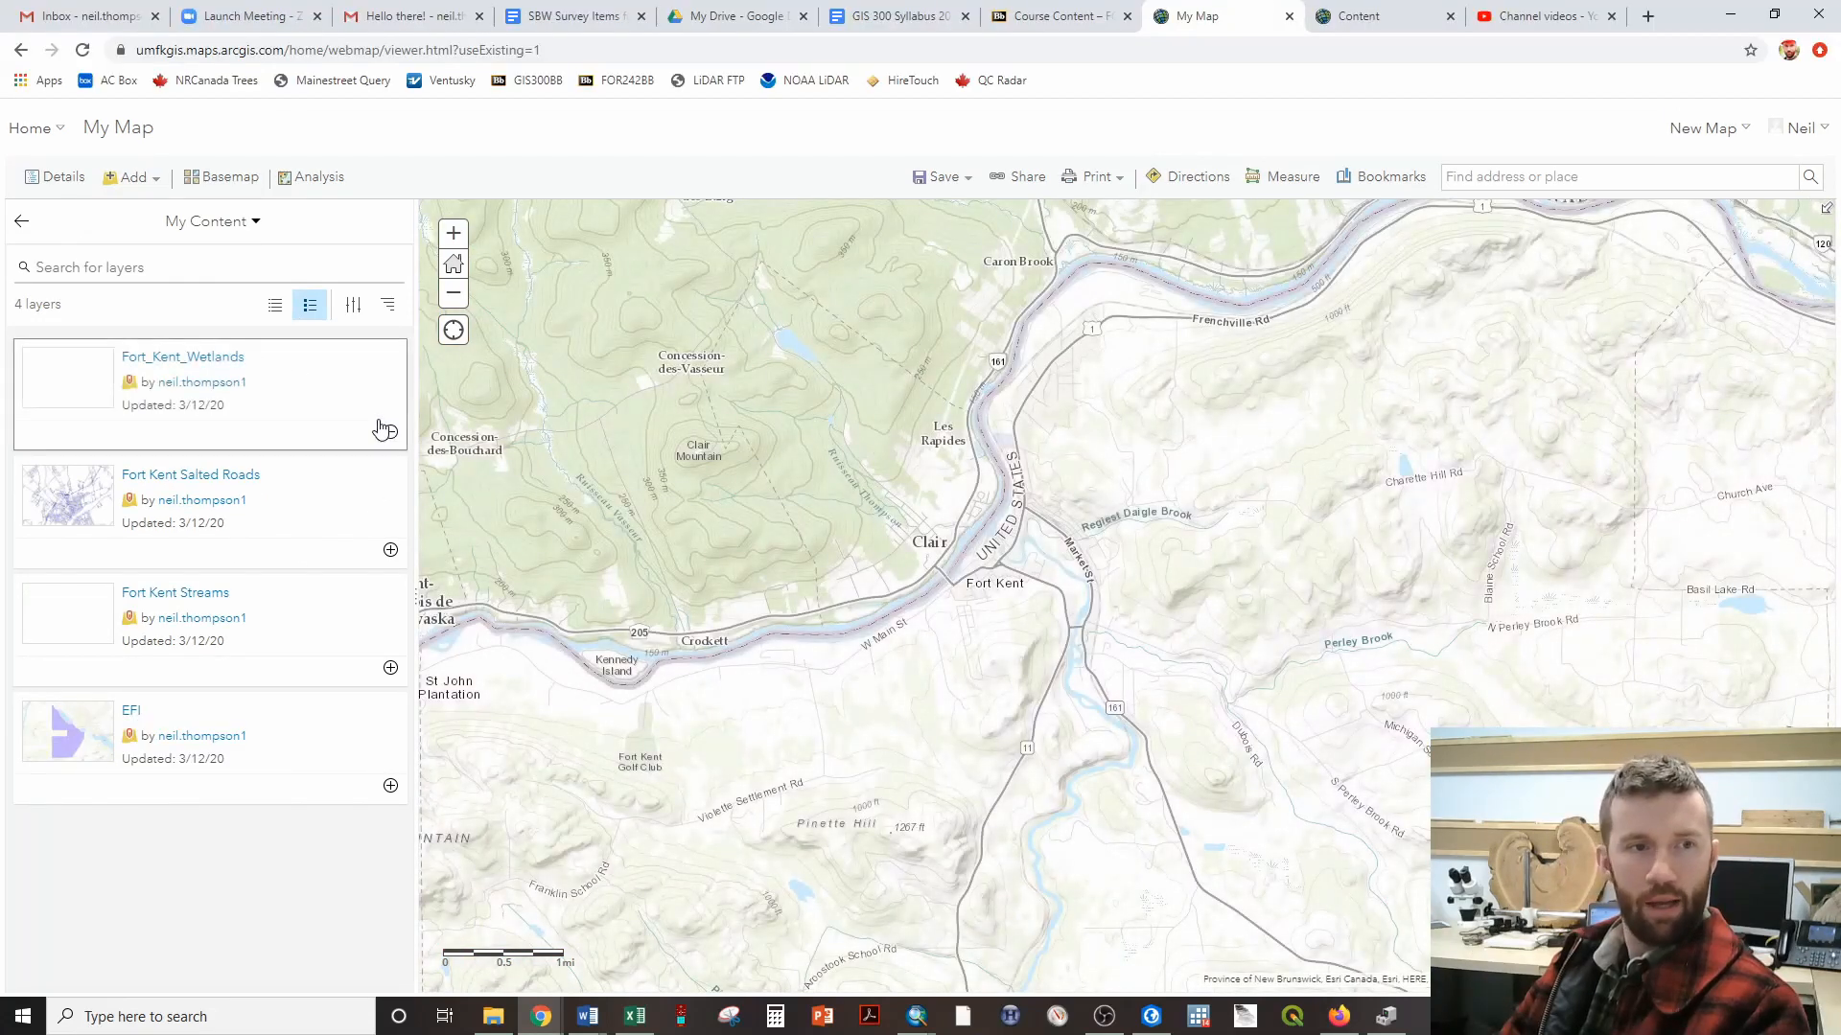
click(390, 552)
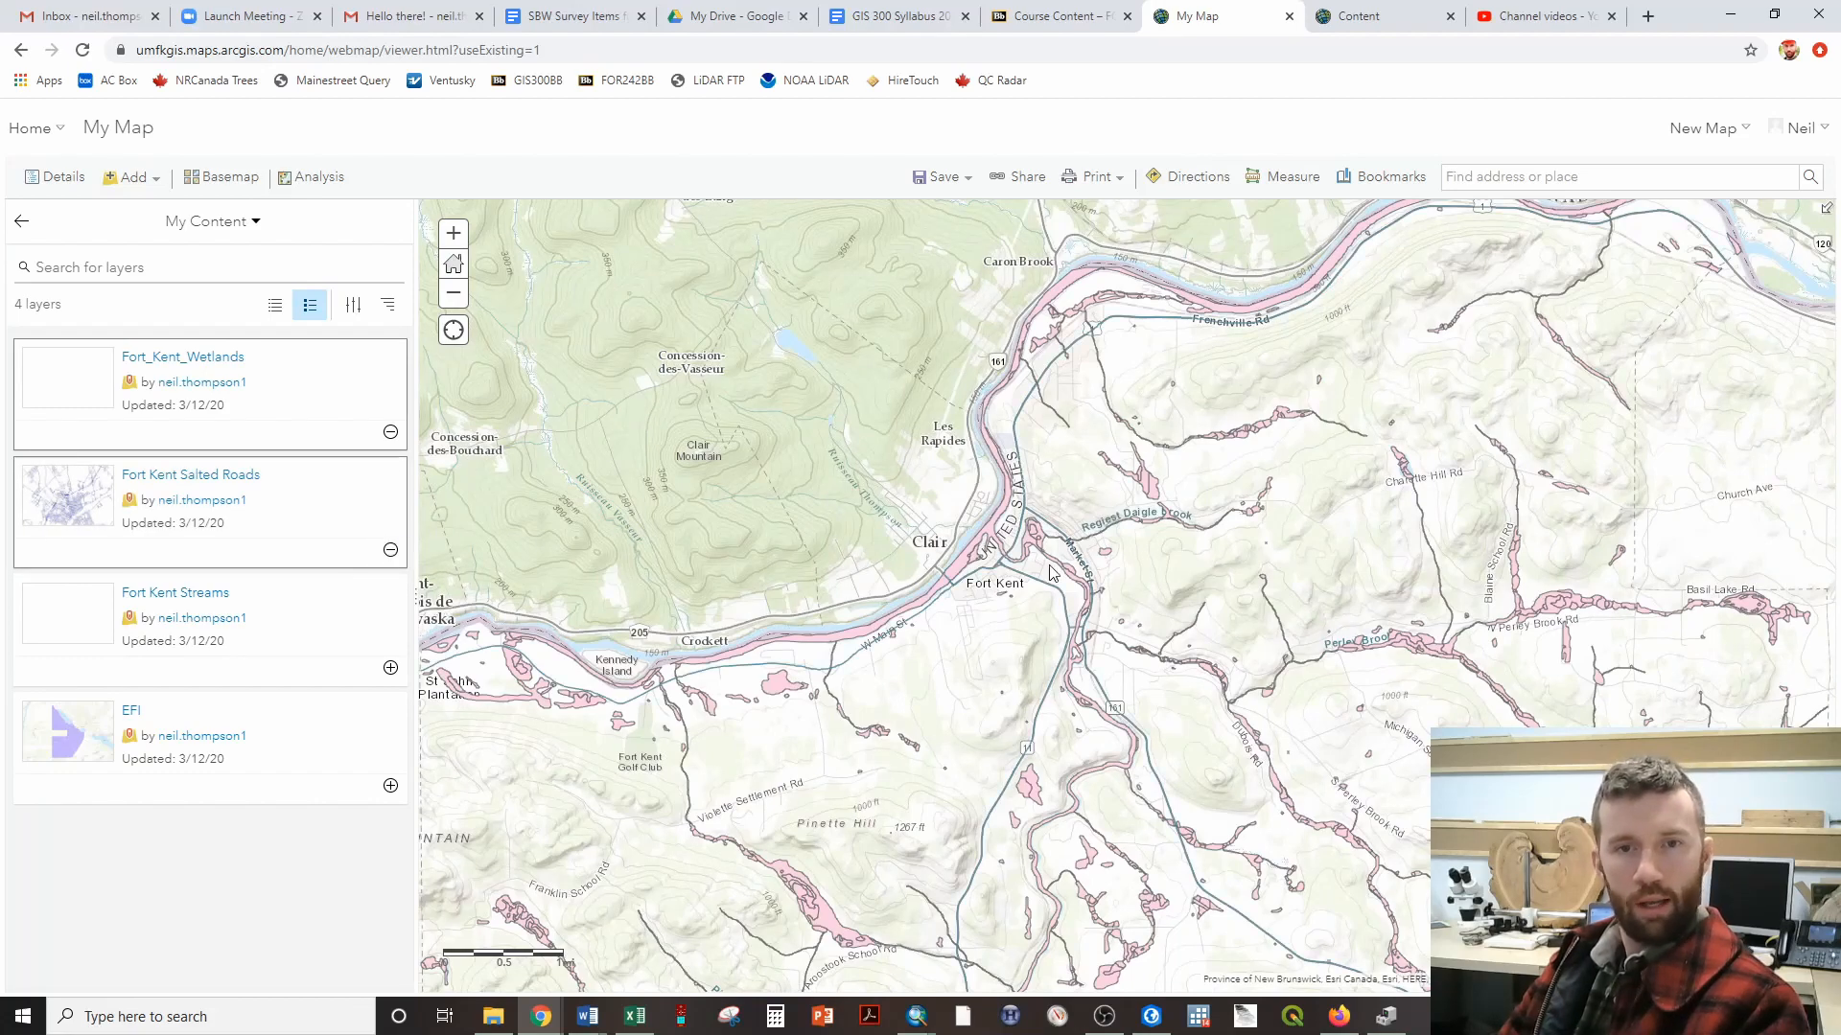
scroll(1049, 572, up, 2)
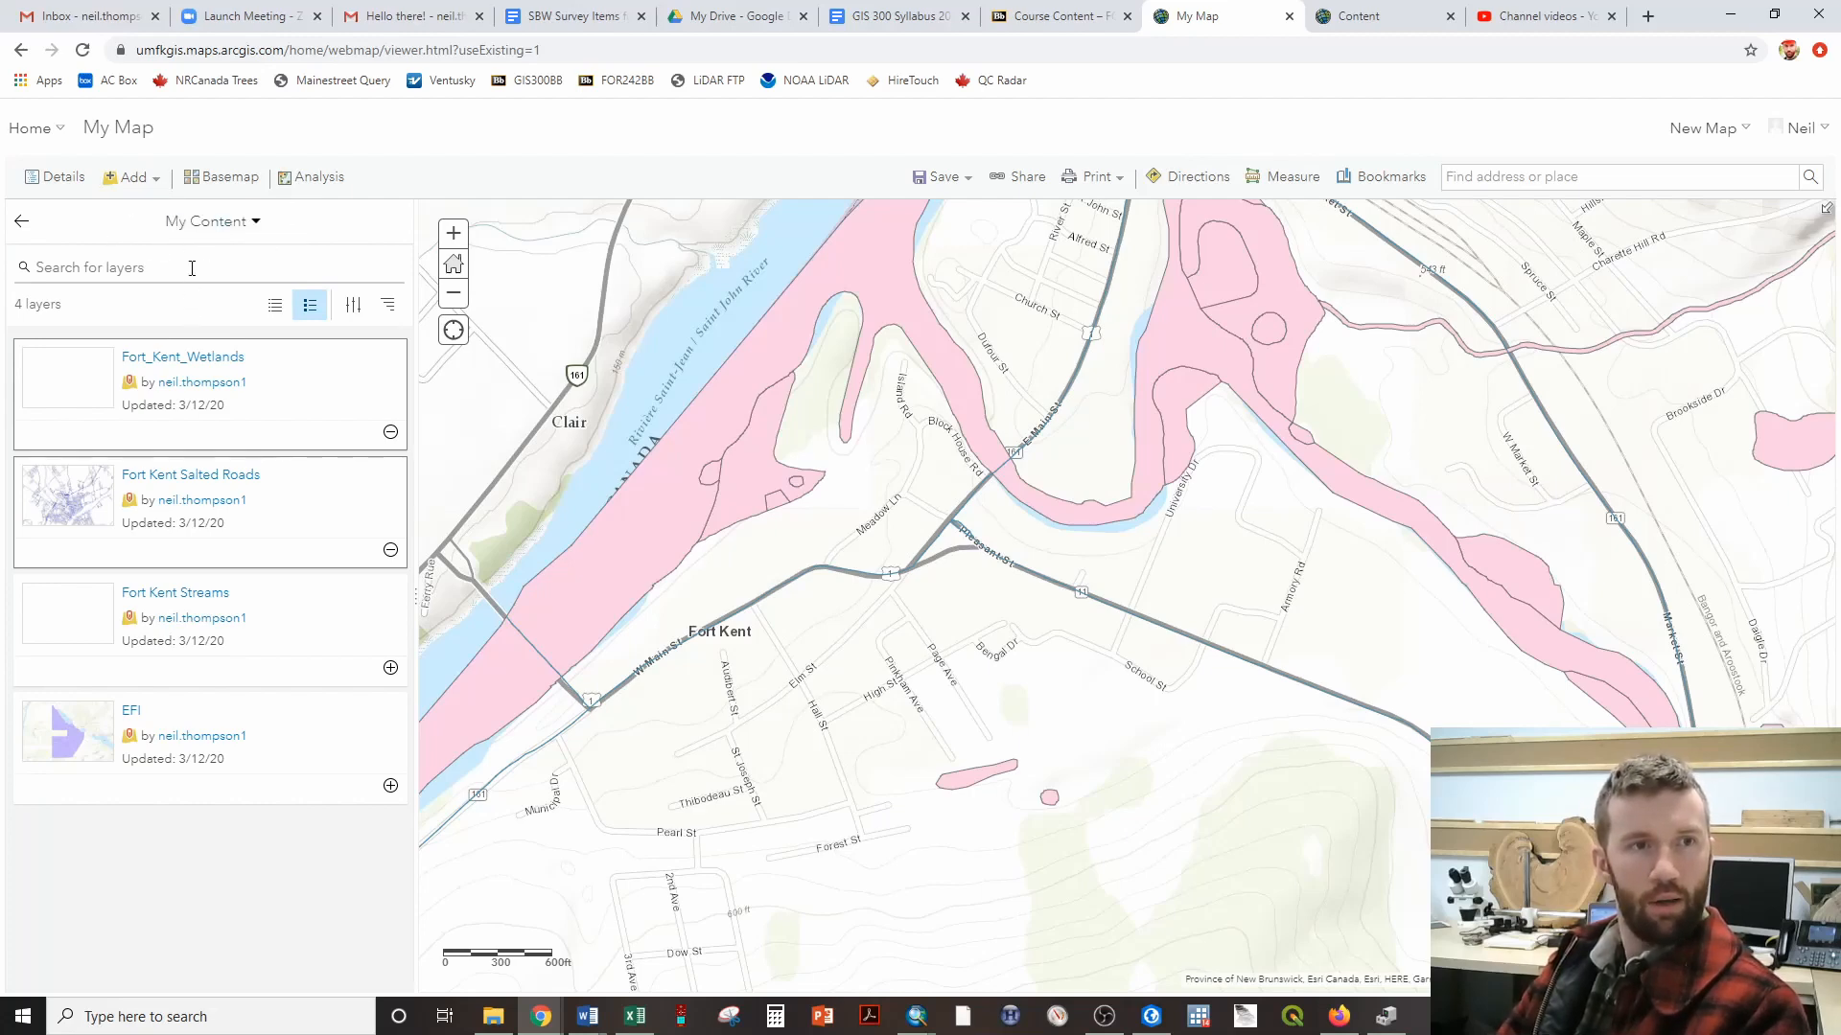
click(20, 226)
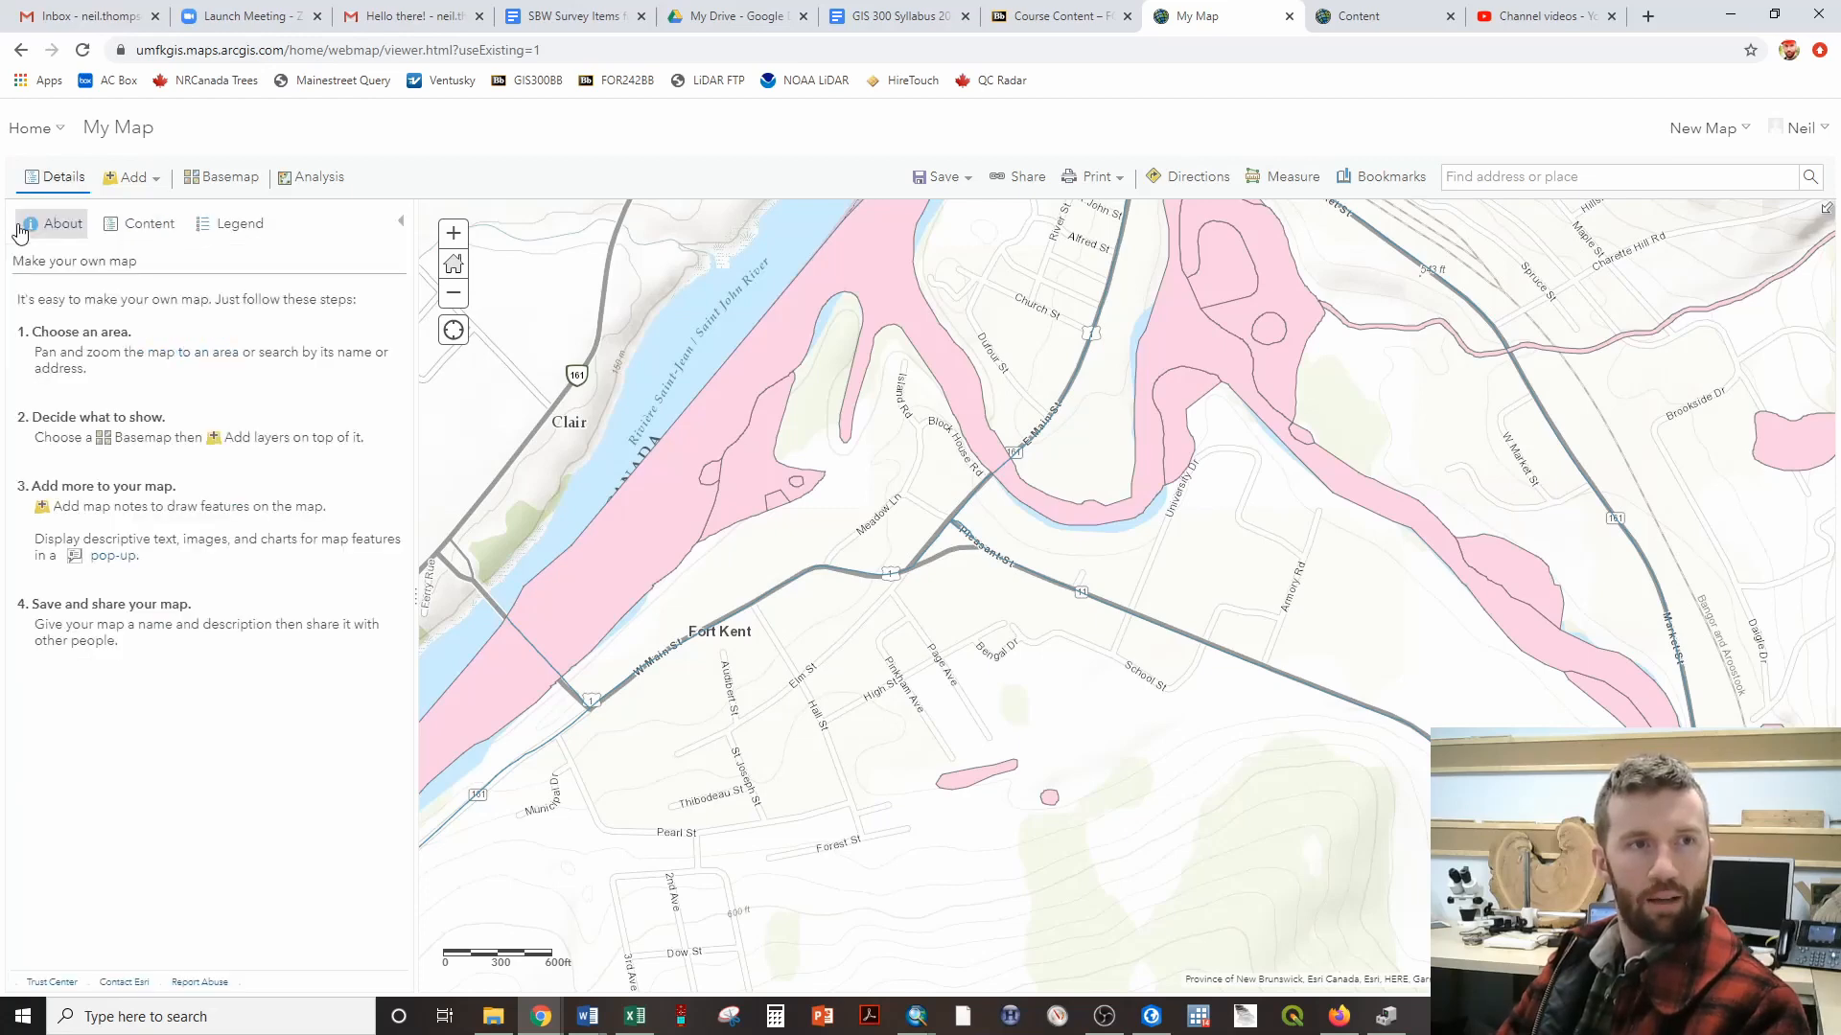
- Start a Create Buffers analysis on the Fort Kent Salted Roads layer with a buffer size of 60 feet
click(161, 233)
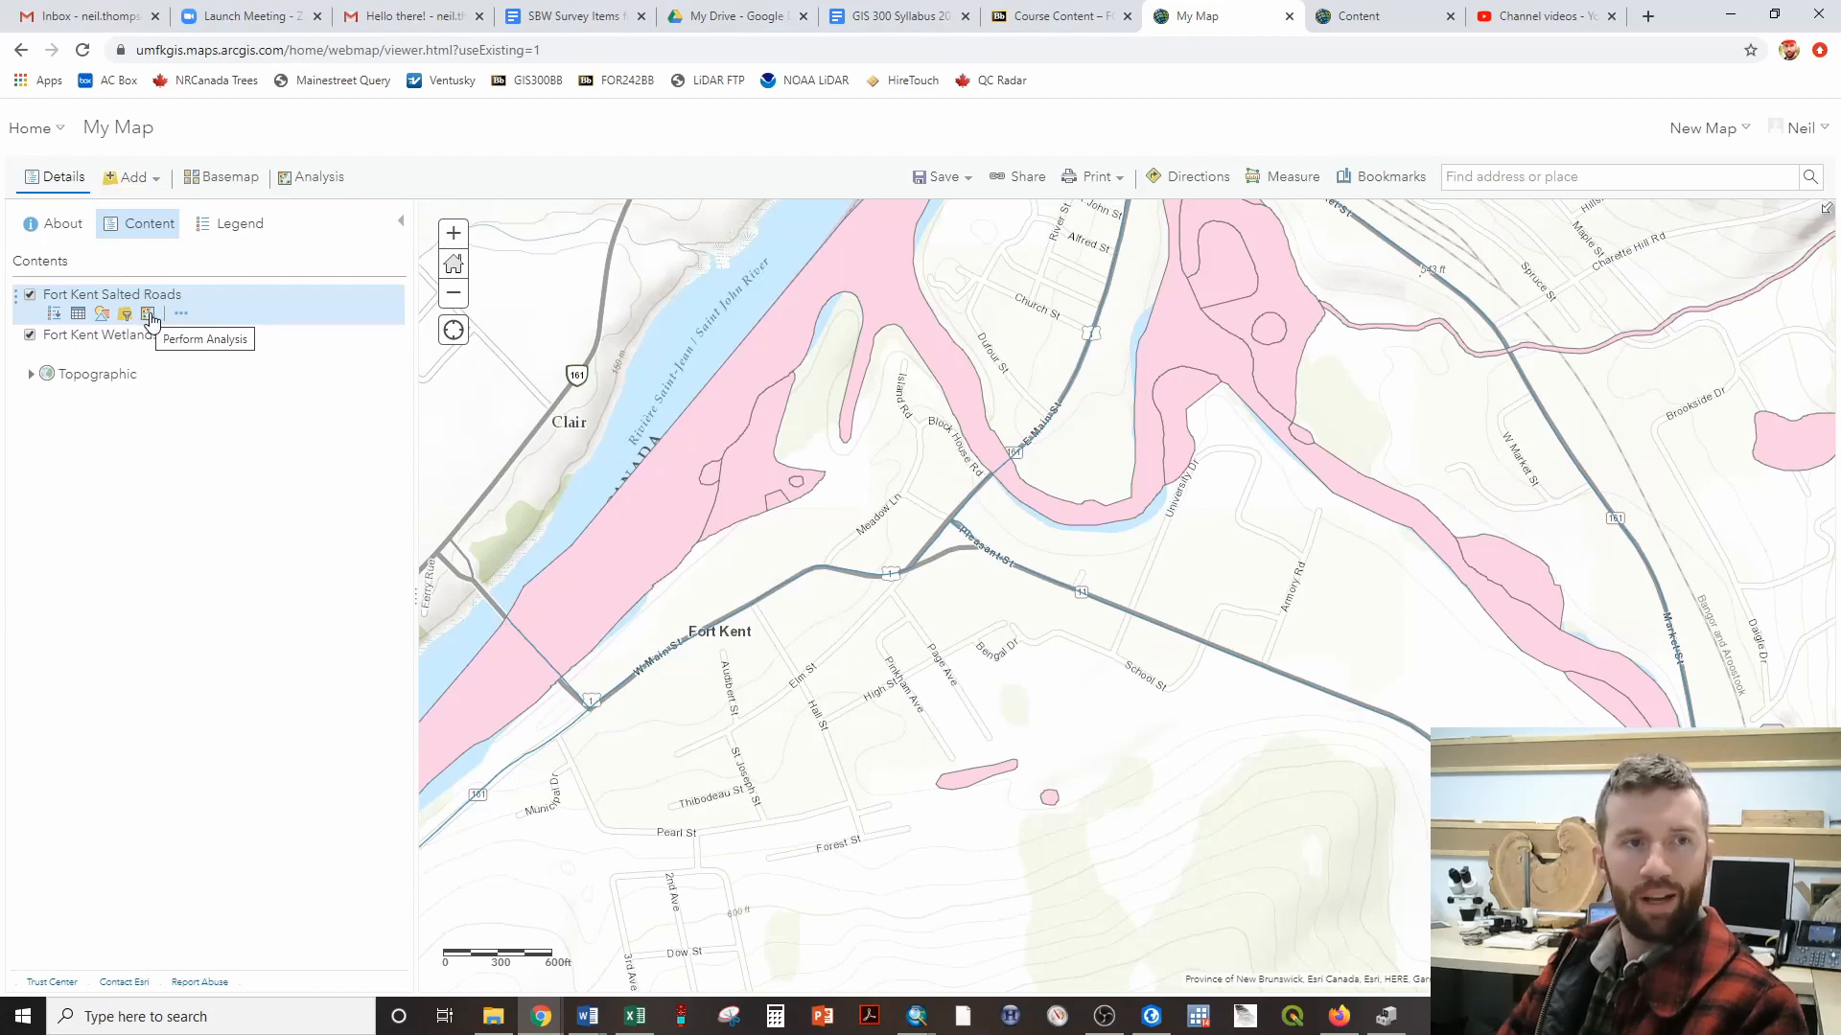
click(149, 316)
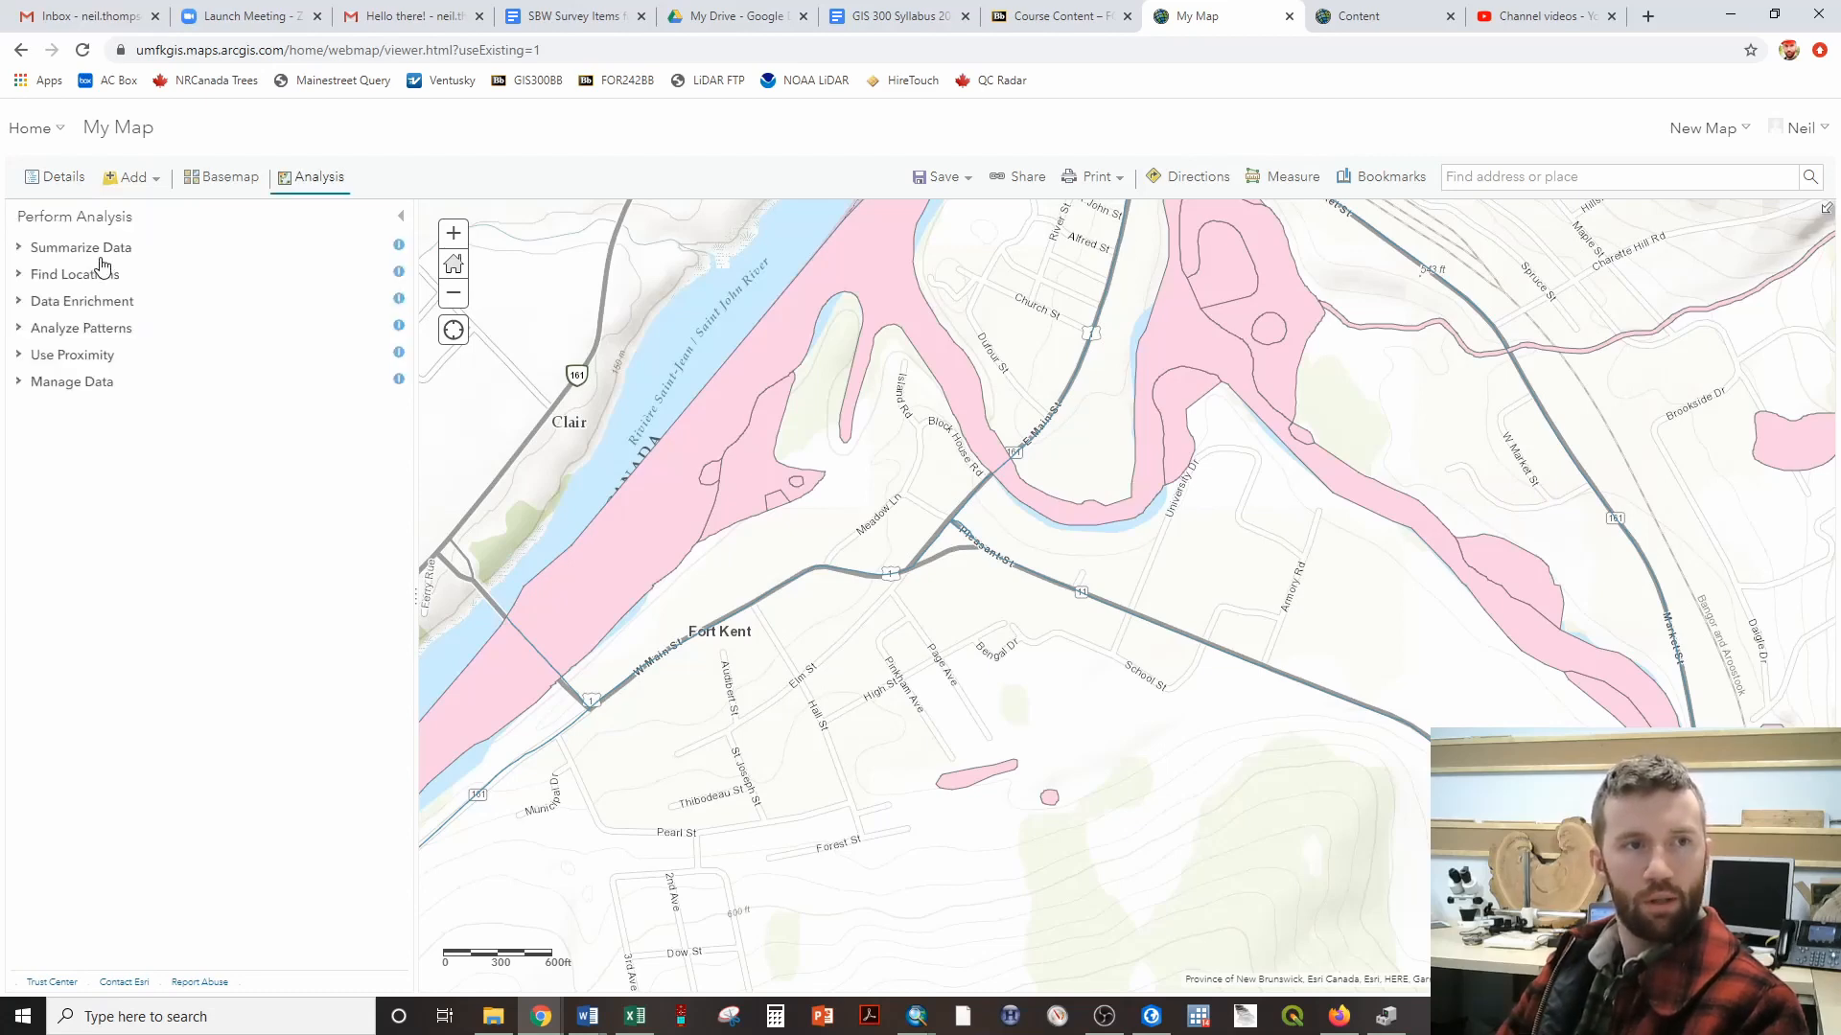
click(67, 360)
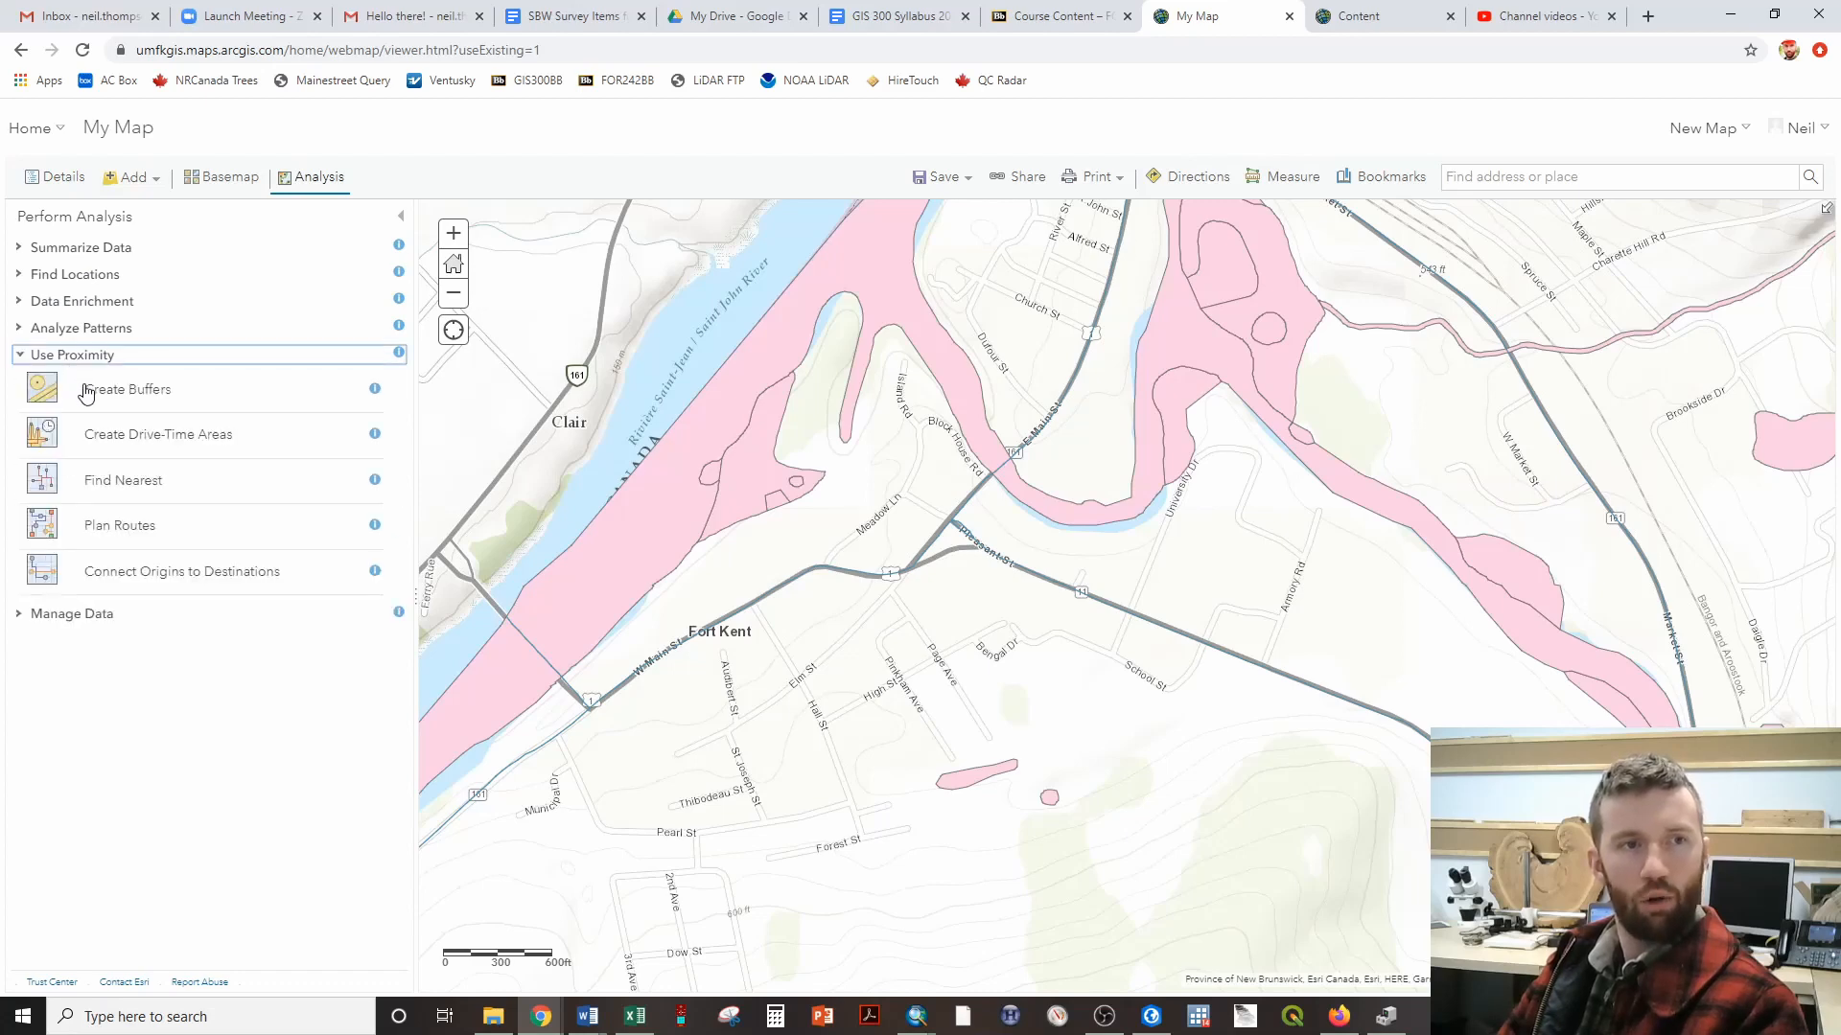
click(86, 391)
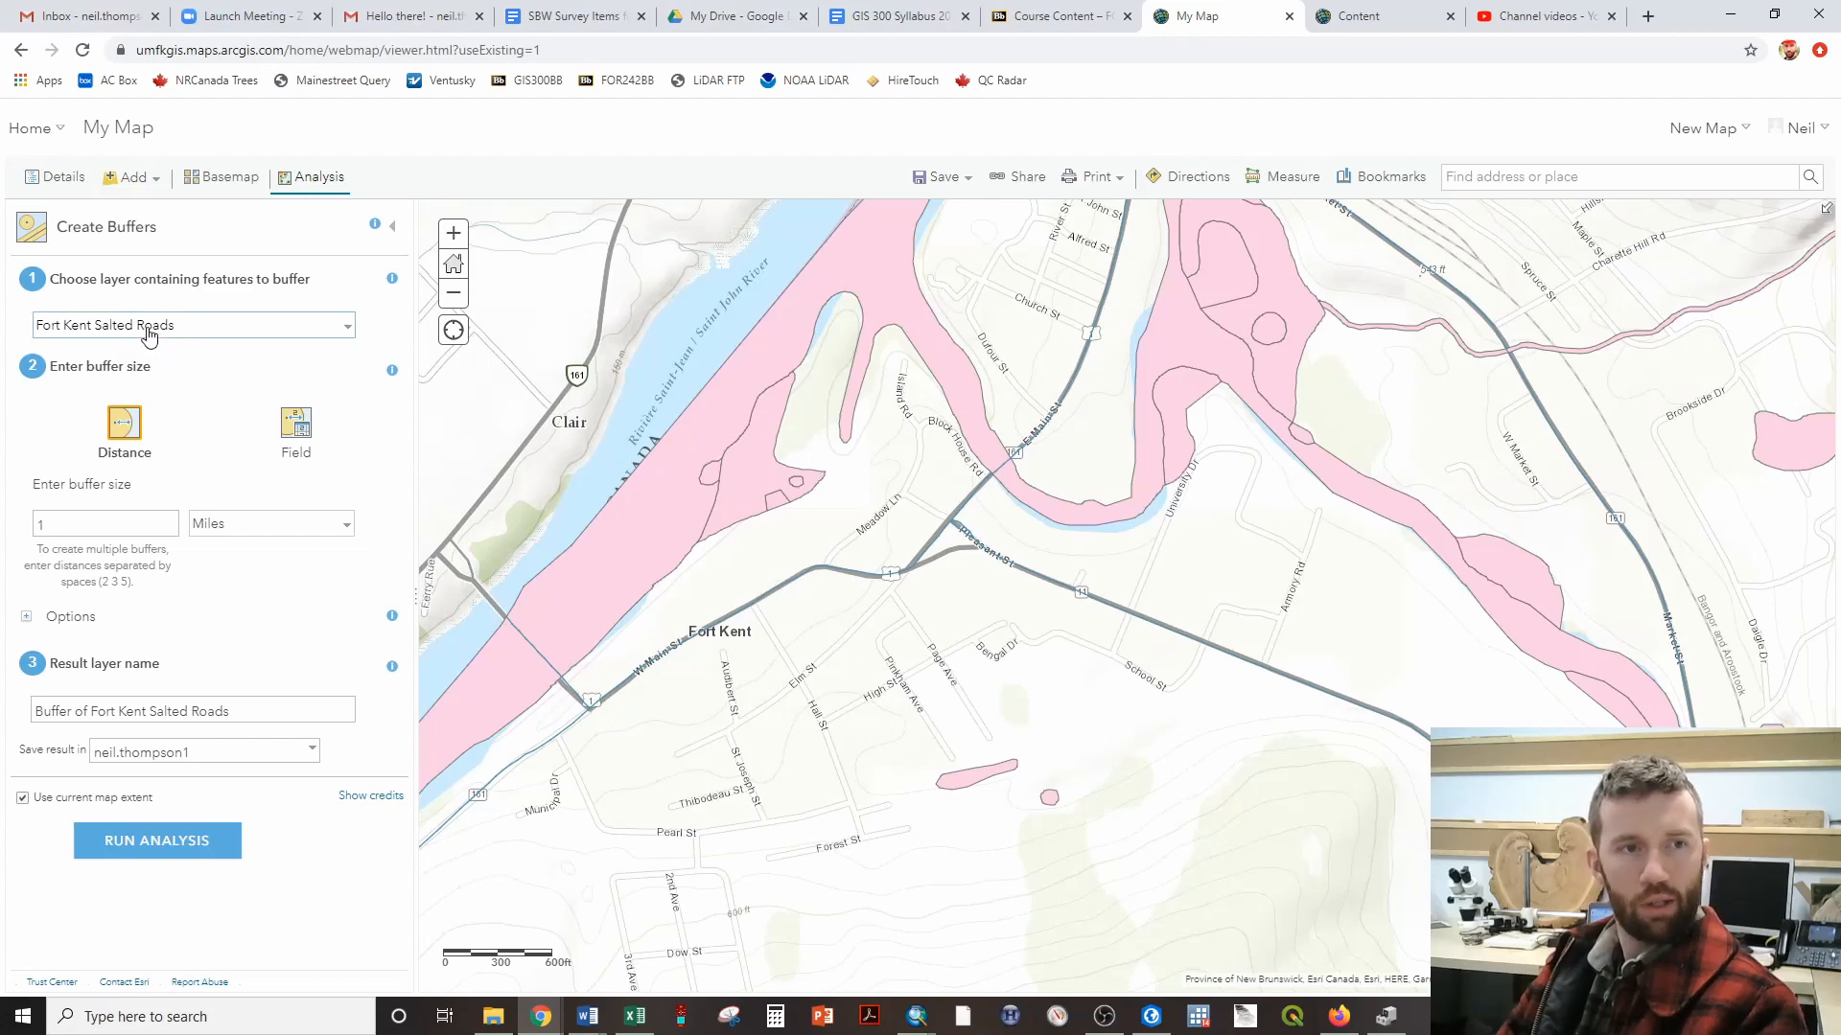
click(254, 524)
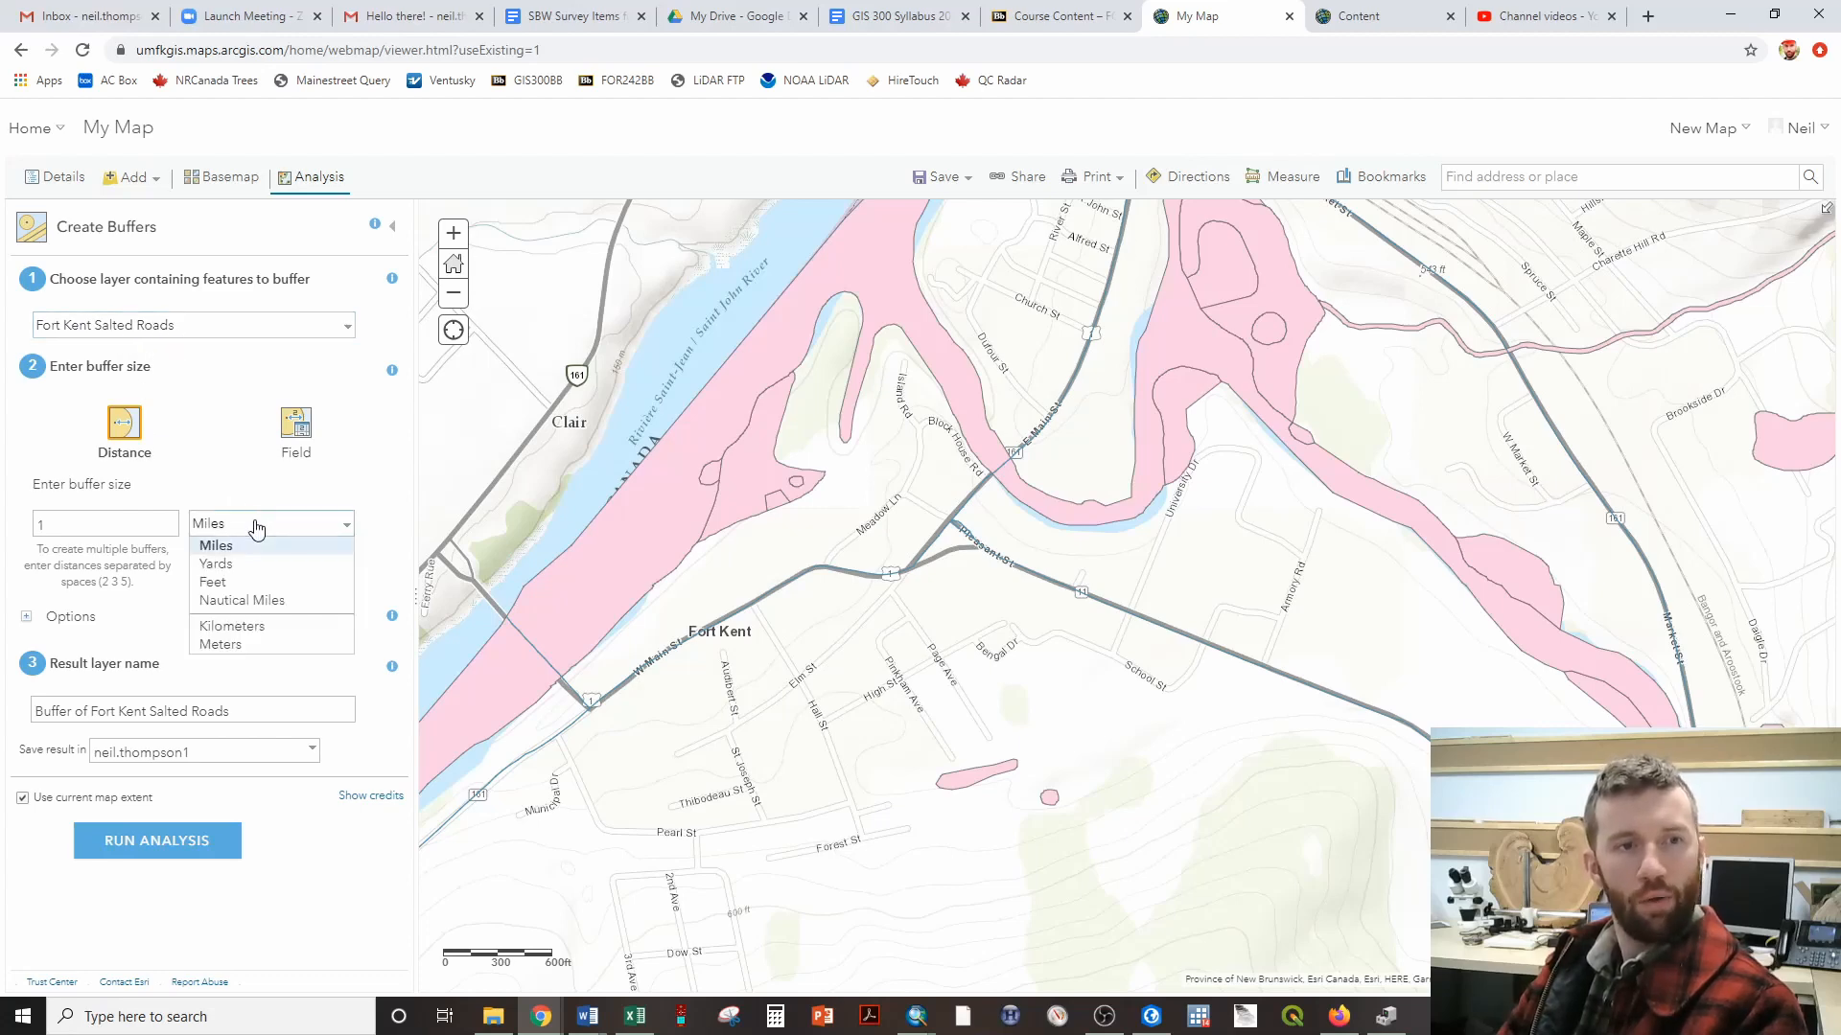
click(236, 584)
double_click(129, 524)
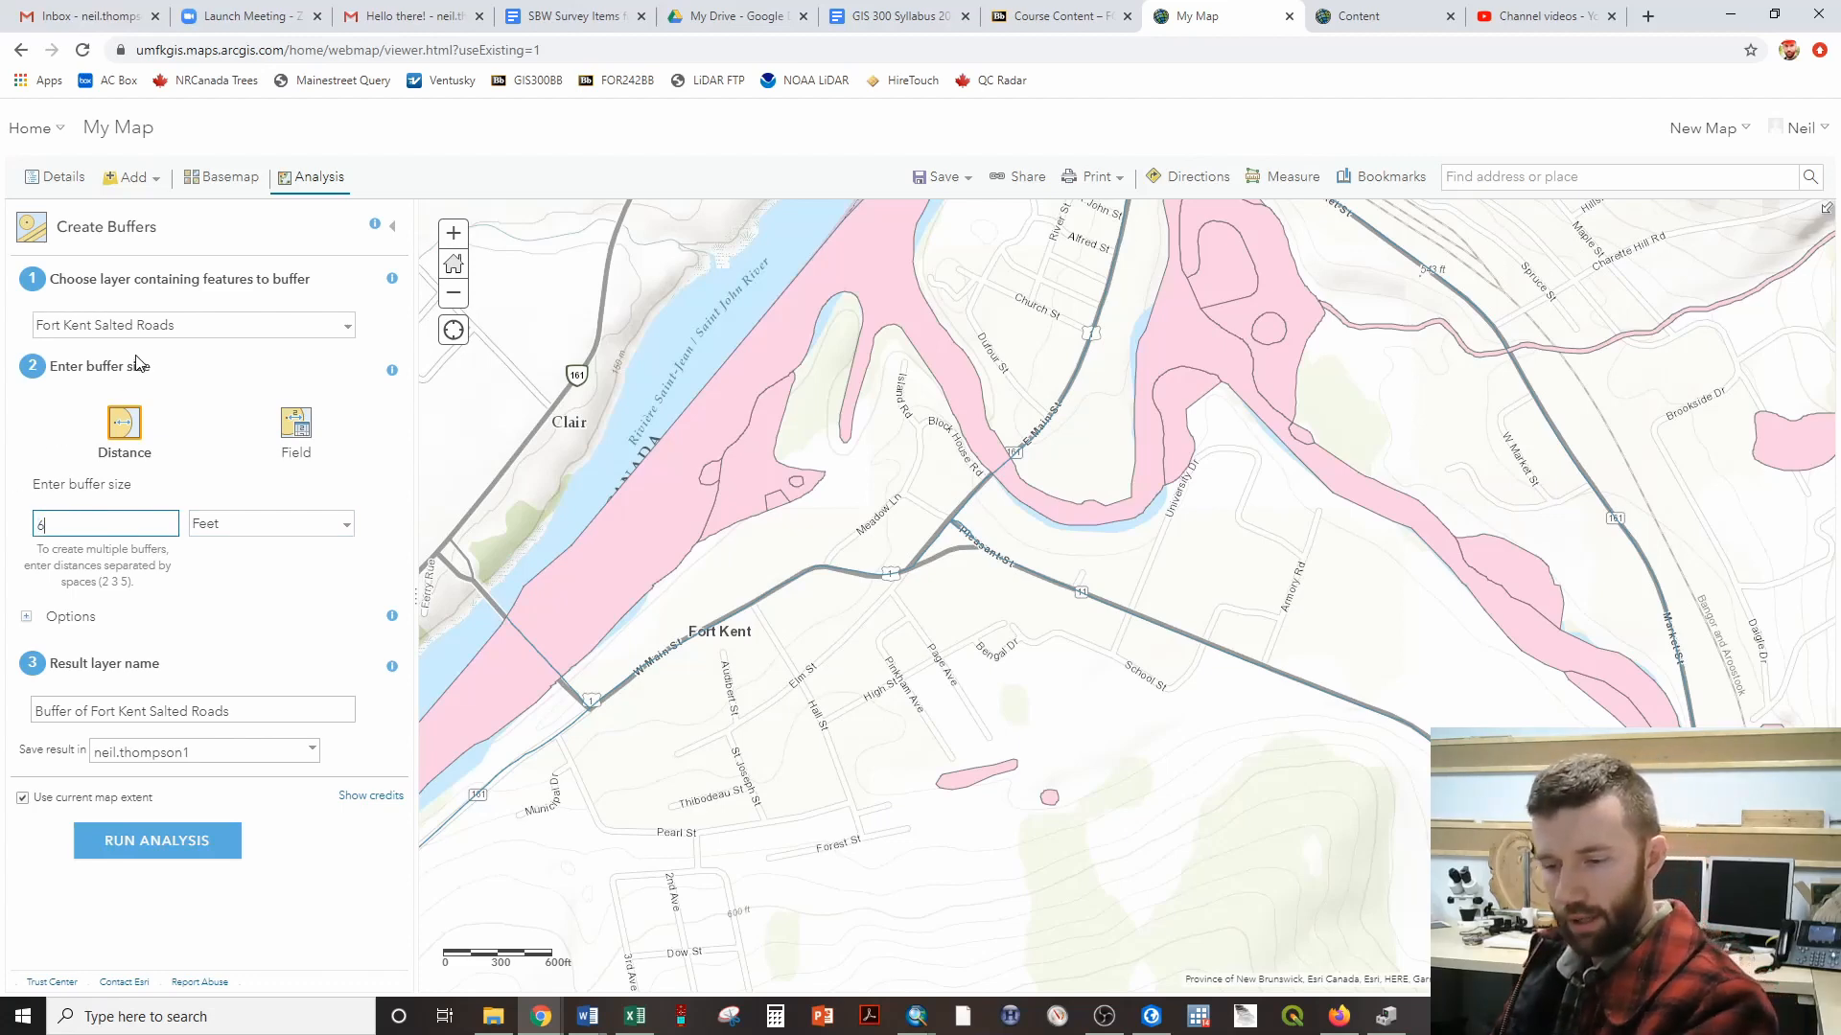
text(60)
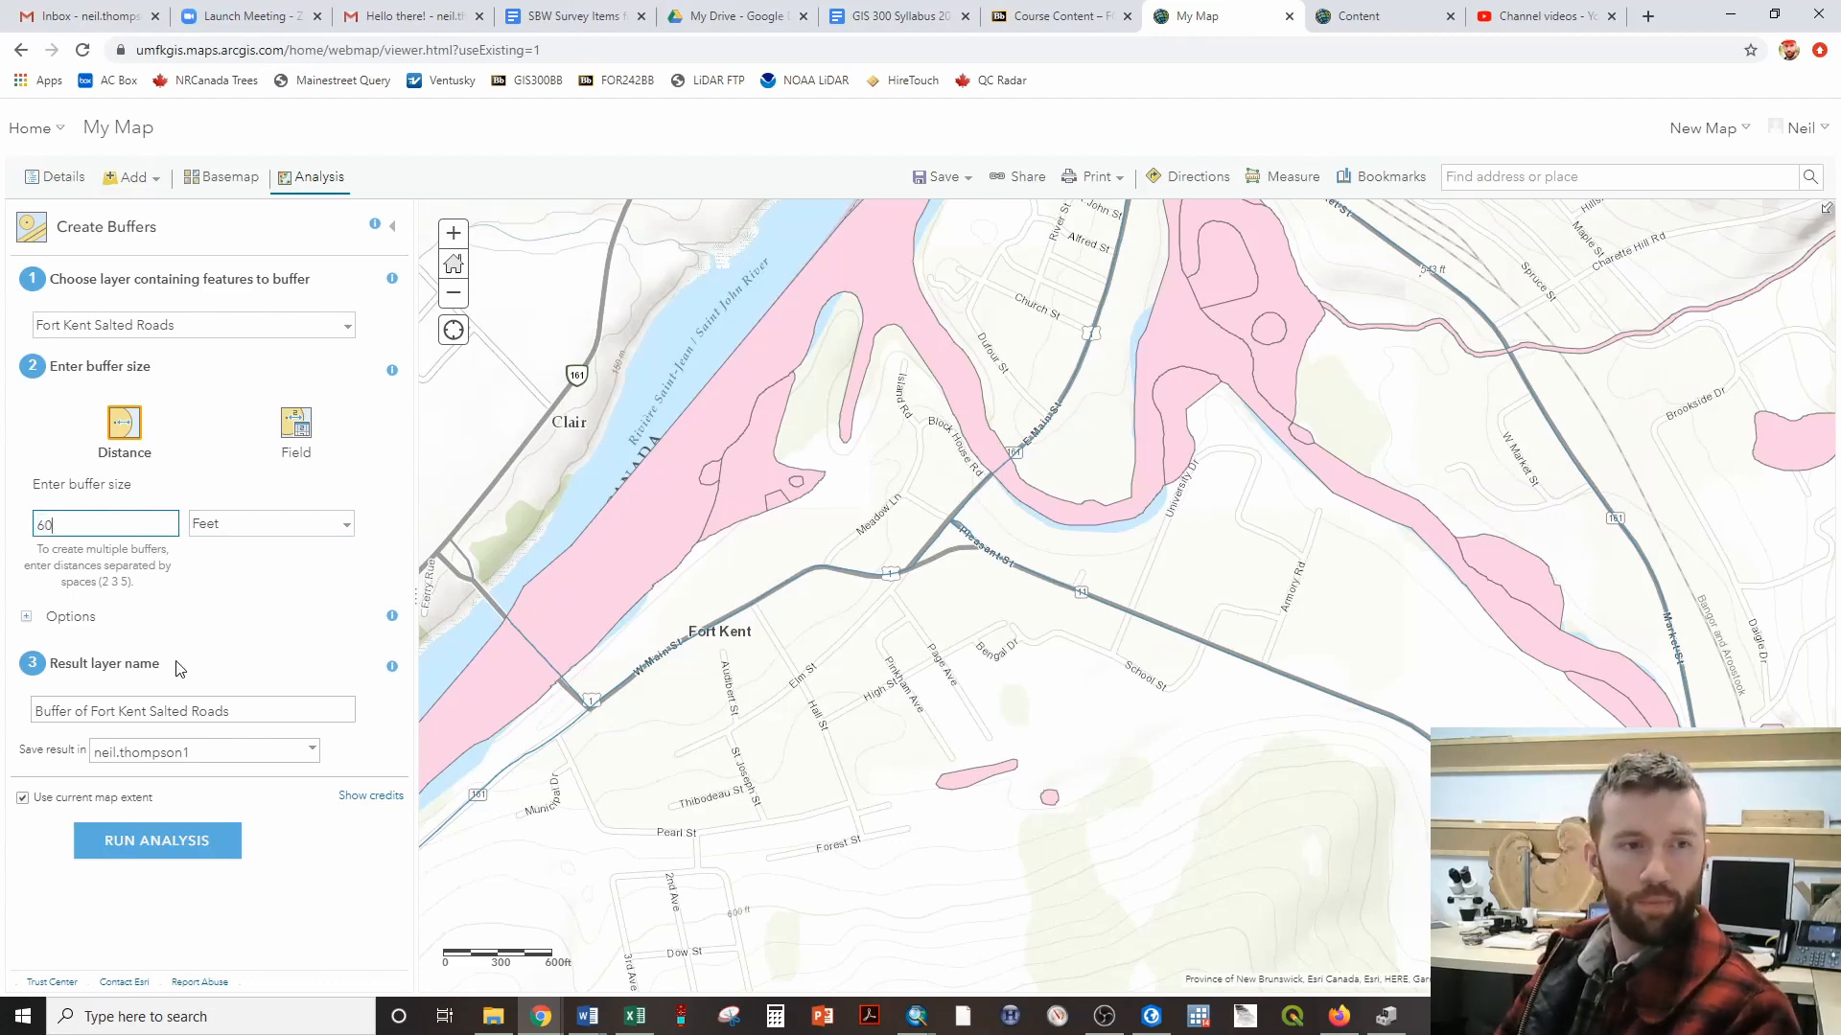
- Set the road buffer type to Dissolve and turn off the use of the current map extent
click(29, 619)
scroll(96, 587, down, 1)
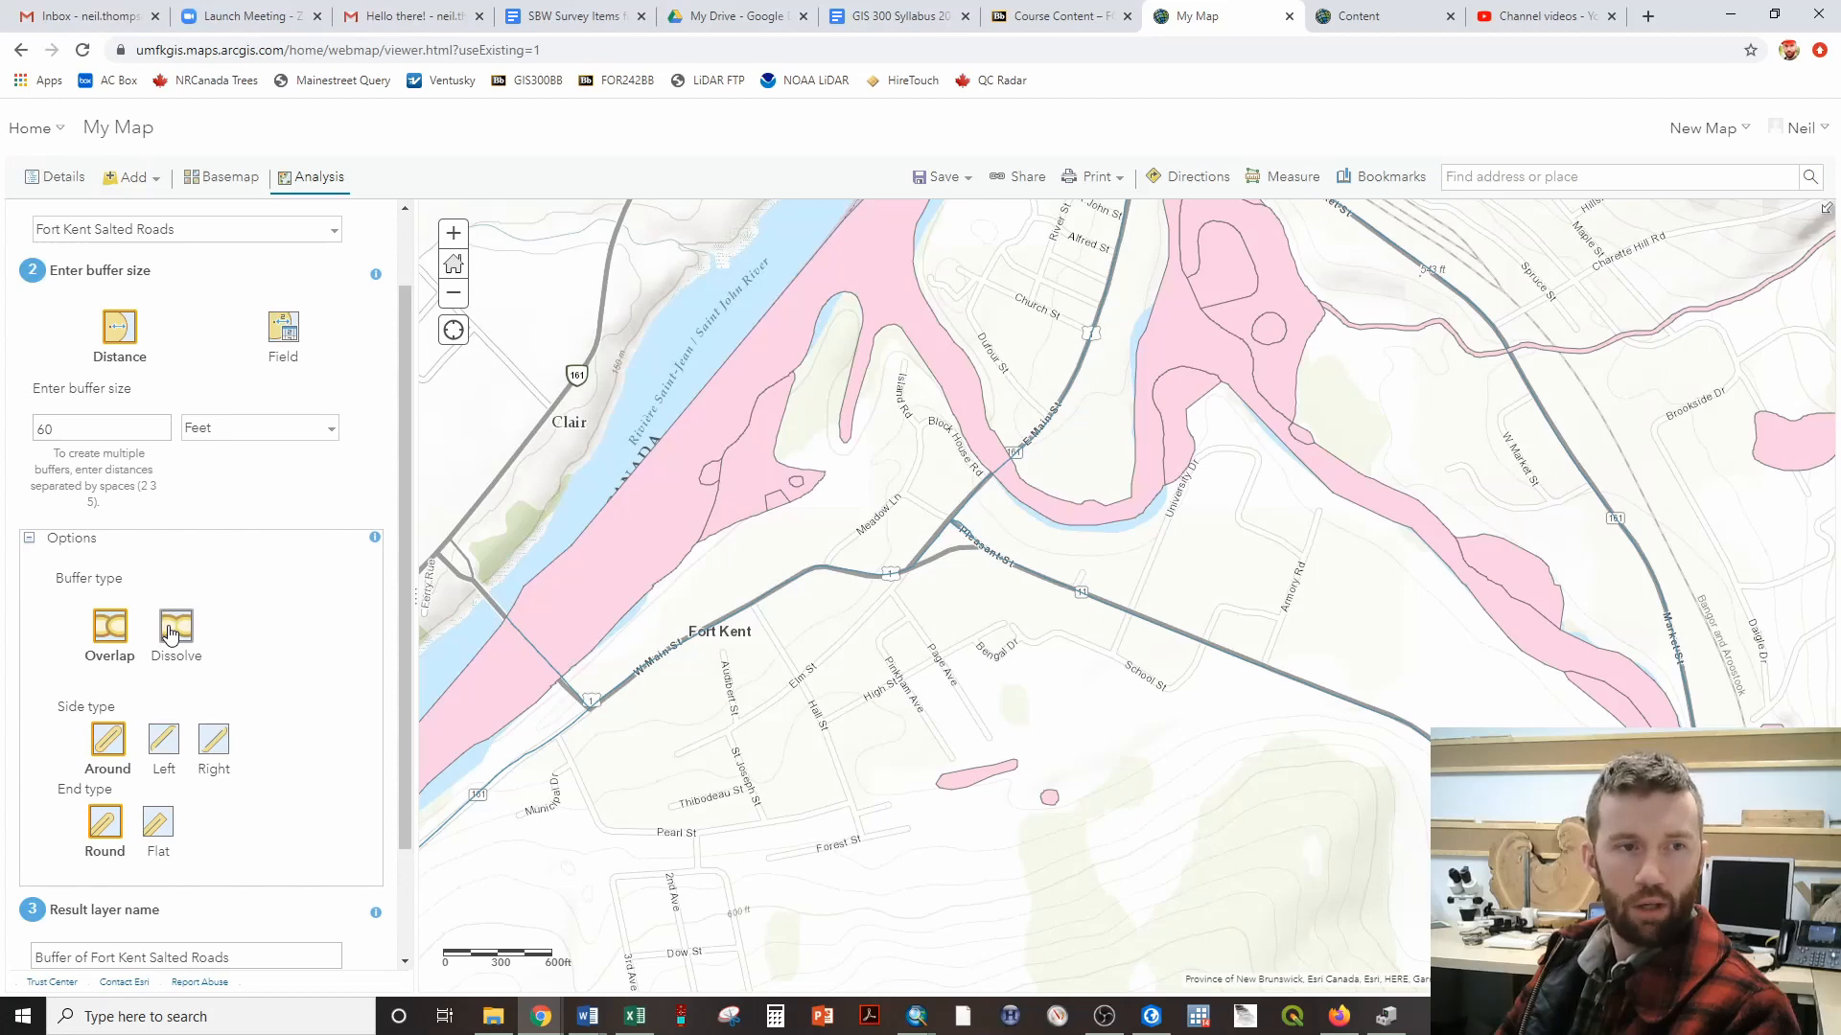
click(170, 632)
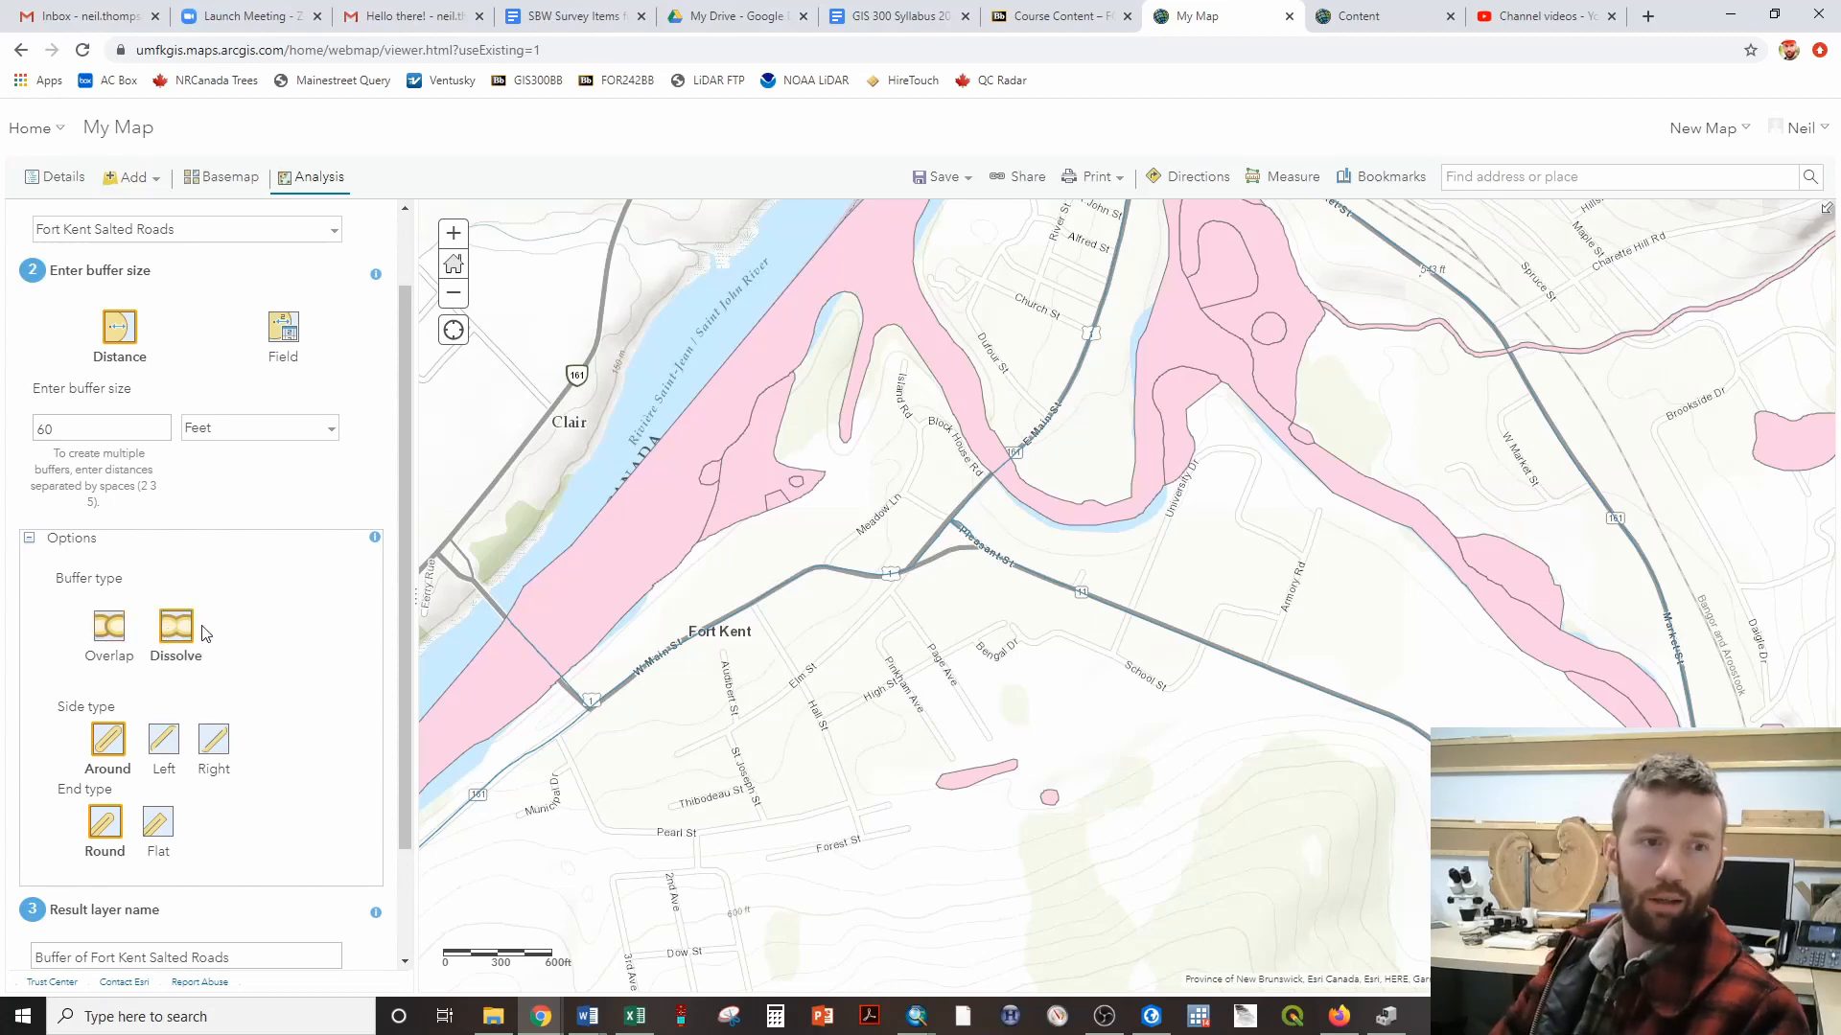
scroll(336, 487, down, 1)
scroll(345, 527, down, 1)
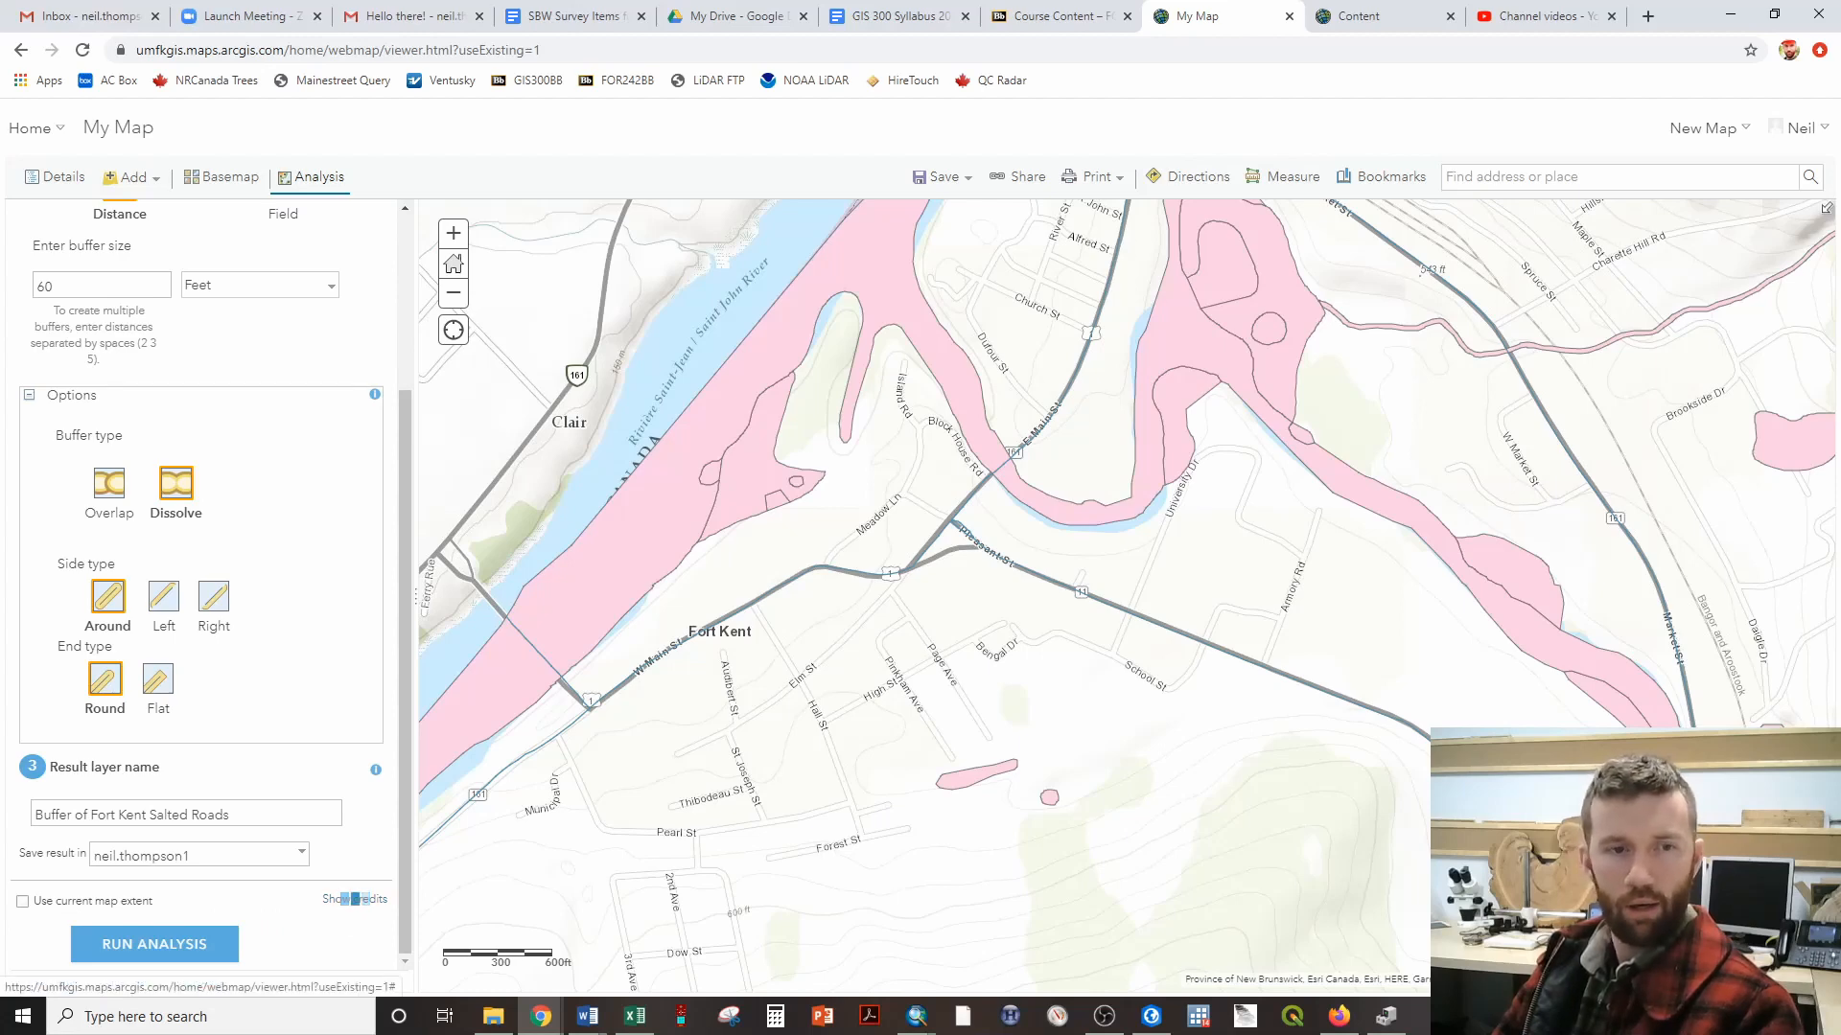
- Check the credit usage report for the salted roads buffer, close it, and run the analysis
click(336, 904)
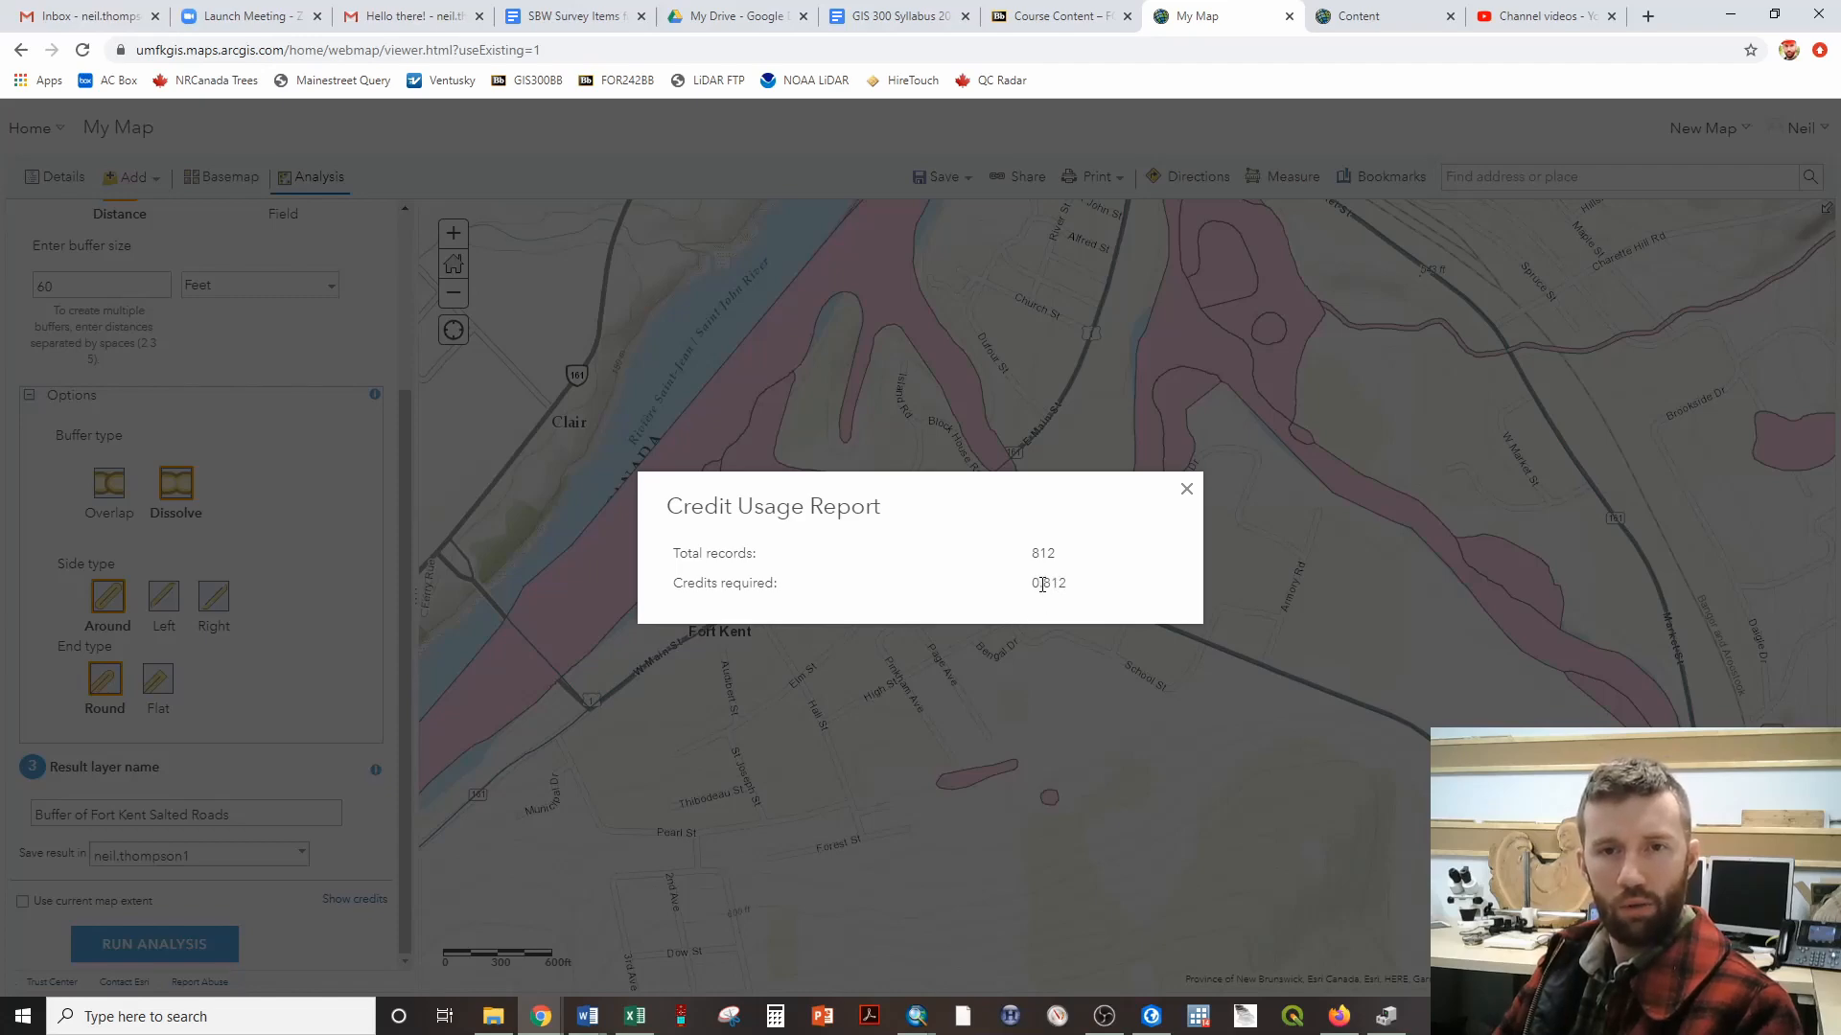
click(1186, 490)
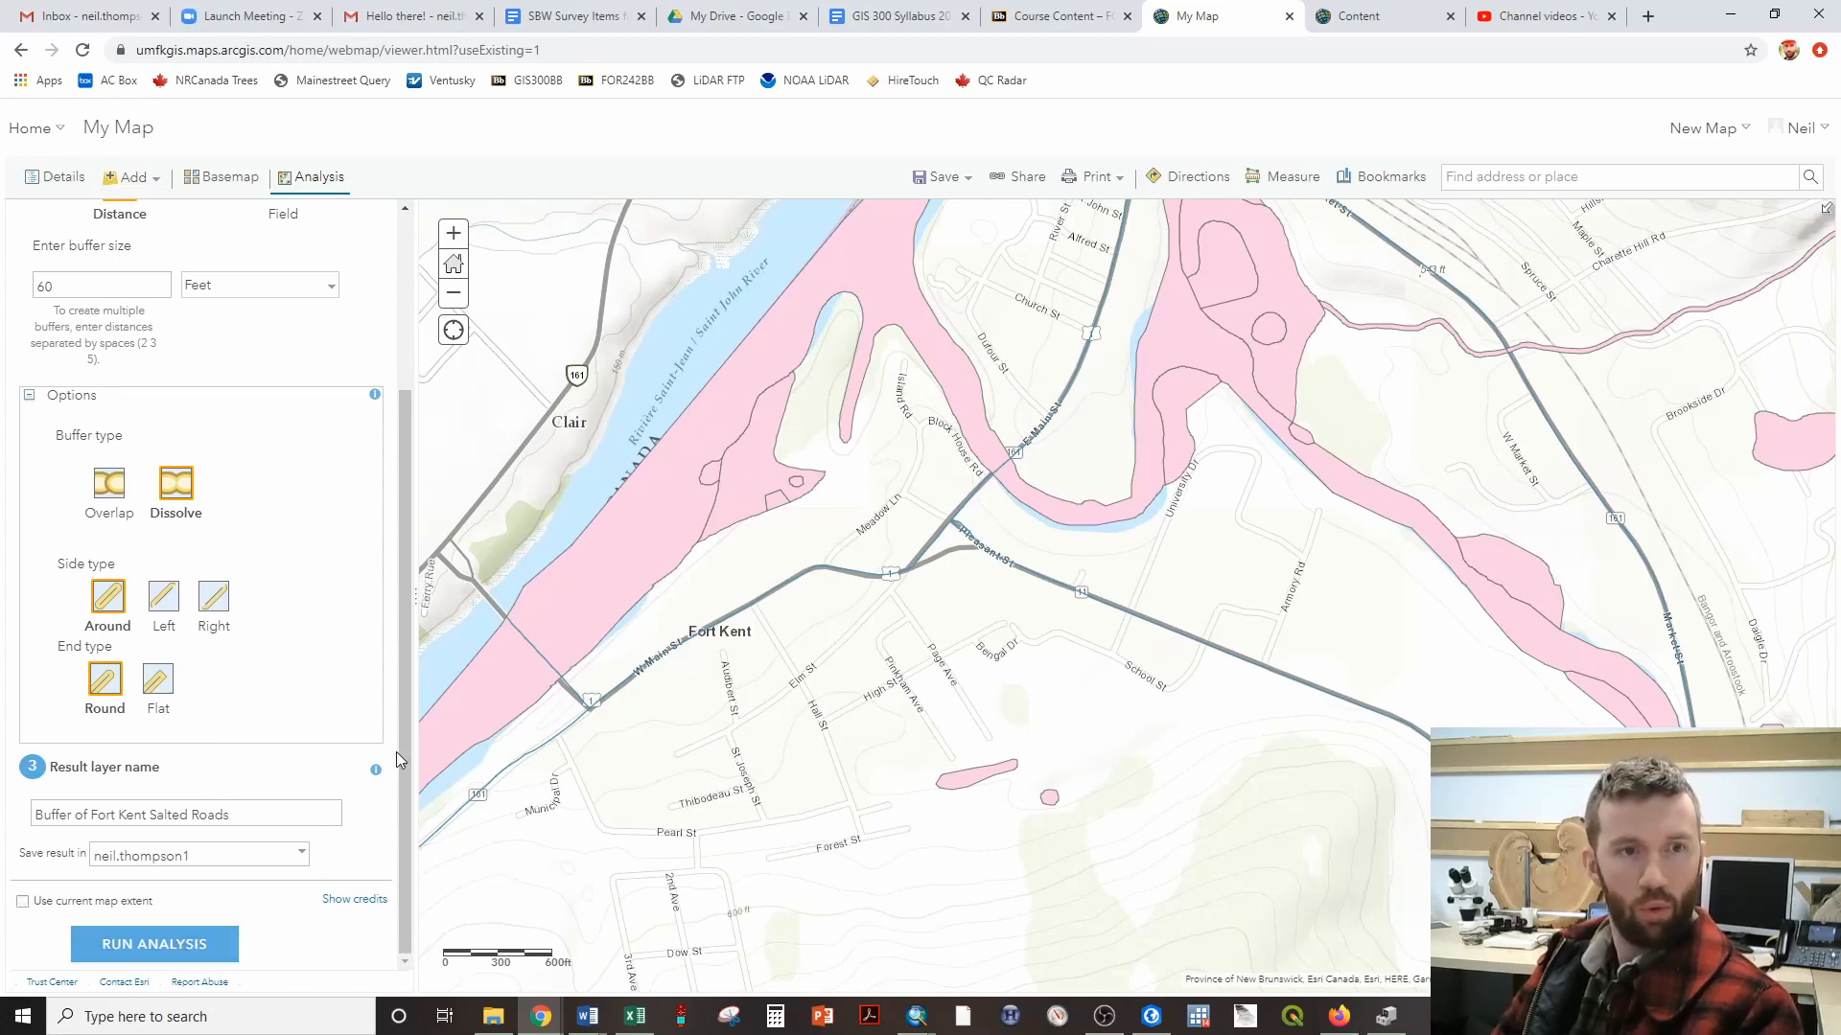
drag(404, 739, 418, 501)
scroll(406, 566, down, 3)
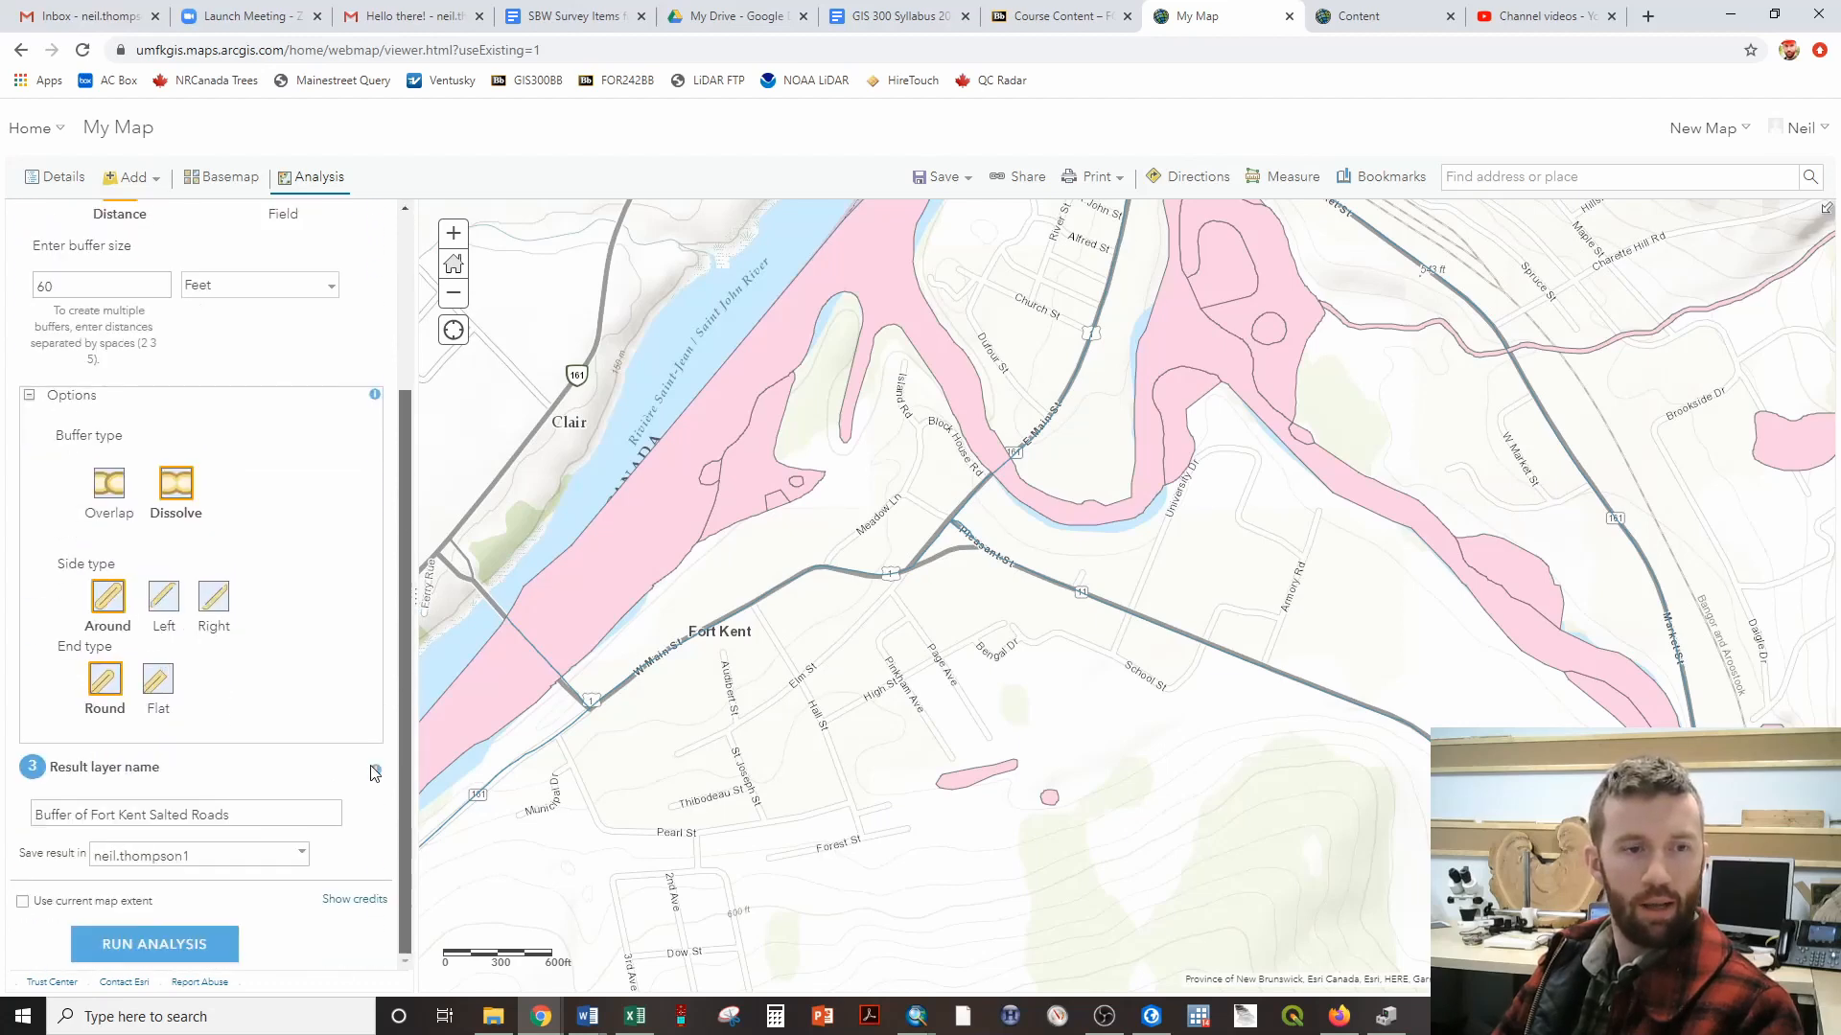
click(134, 944)
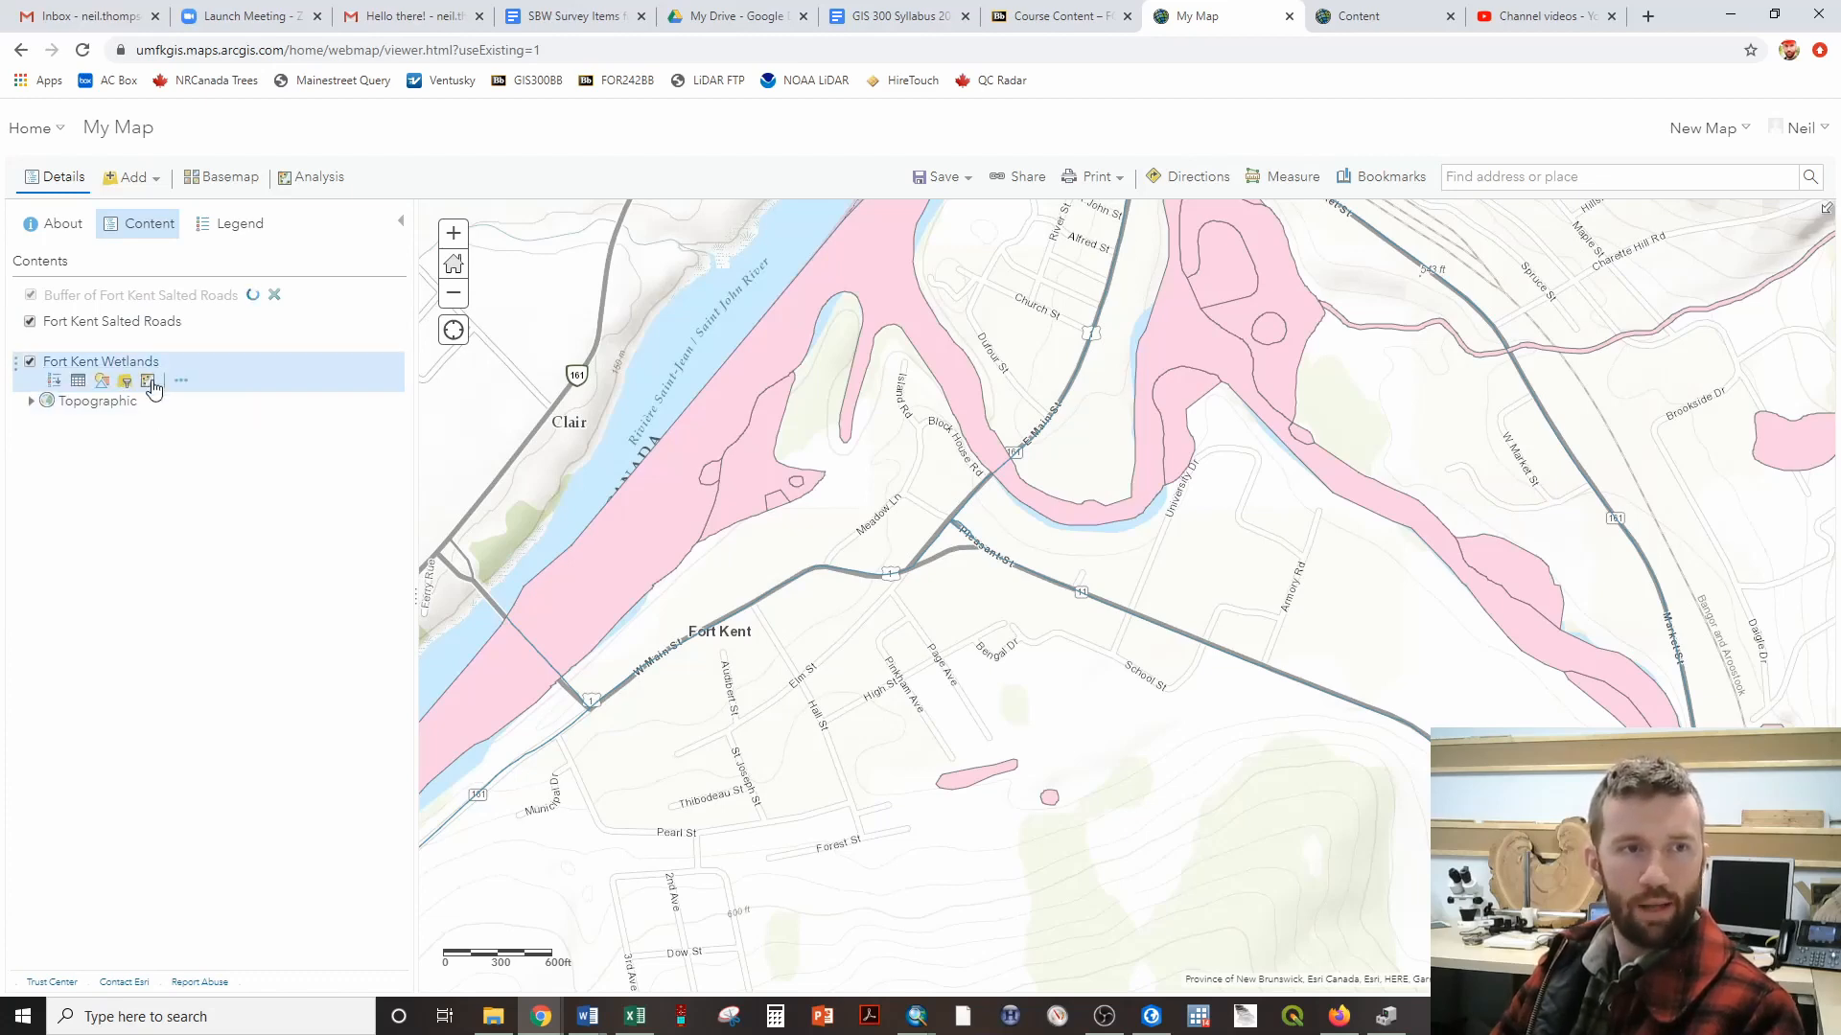
- Start a Create Buffers analysis on the Fort_Kent_Wetlands layer with a buffer size of 75 feet
click(149, 384)
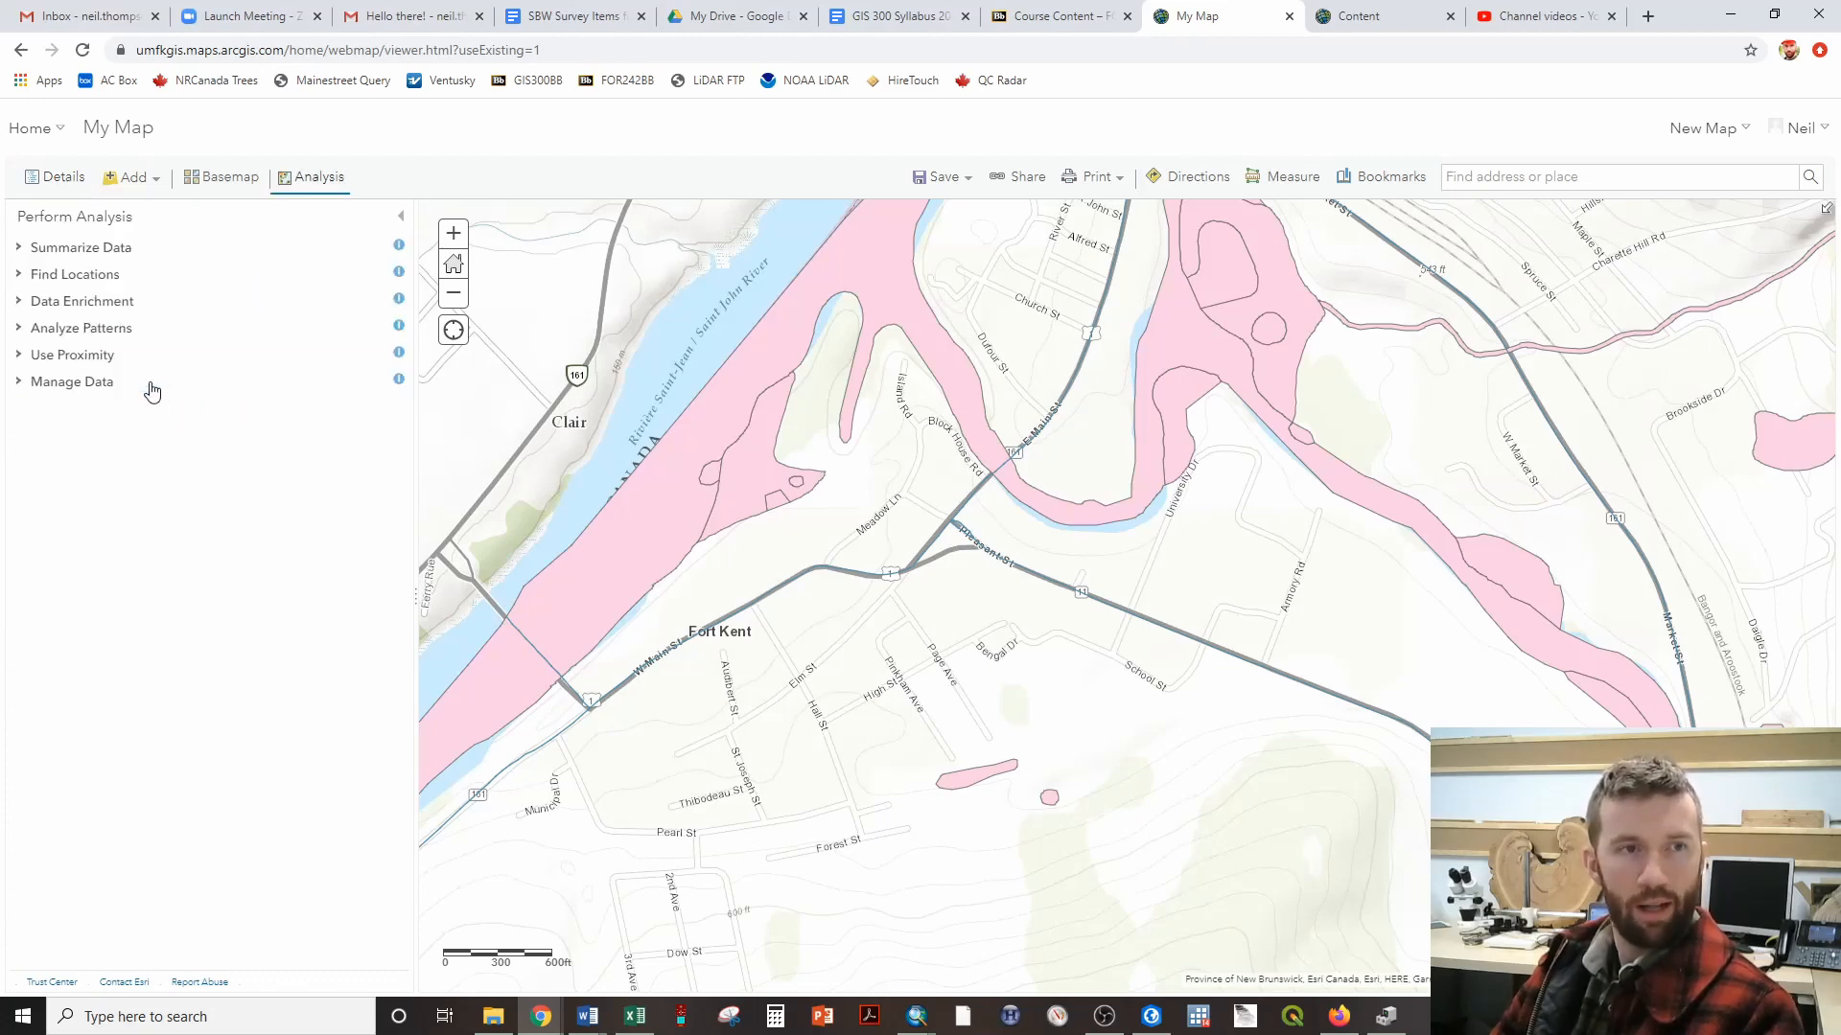
click(83, 365)
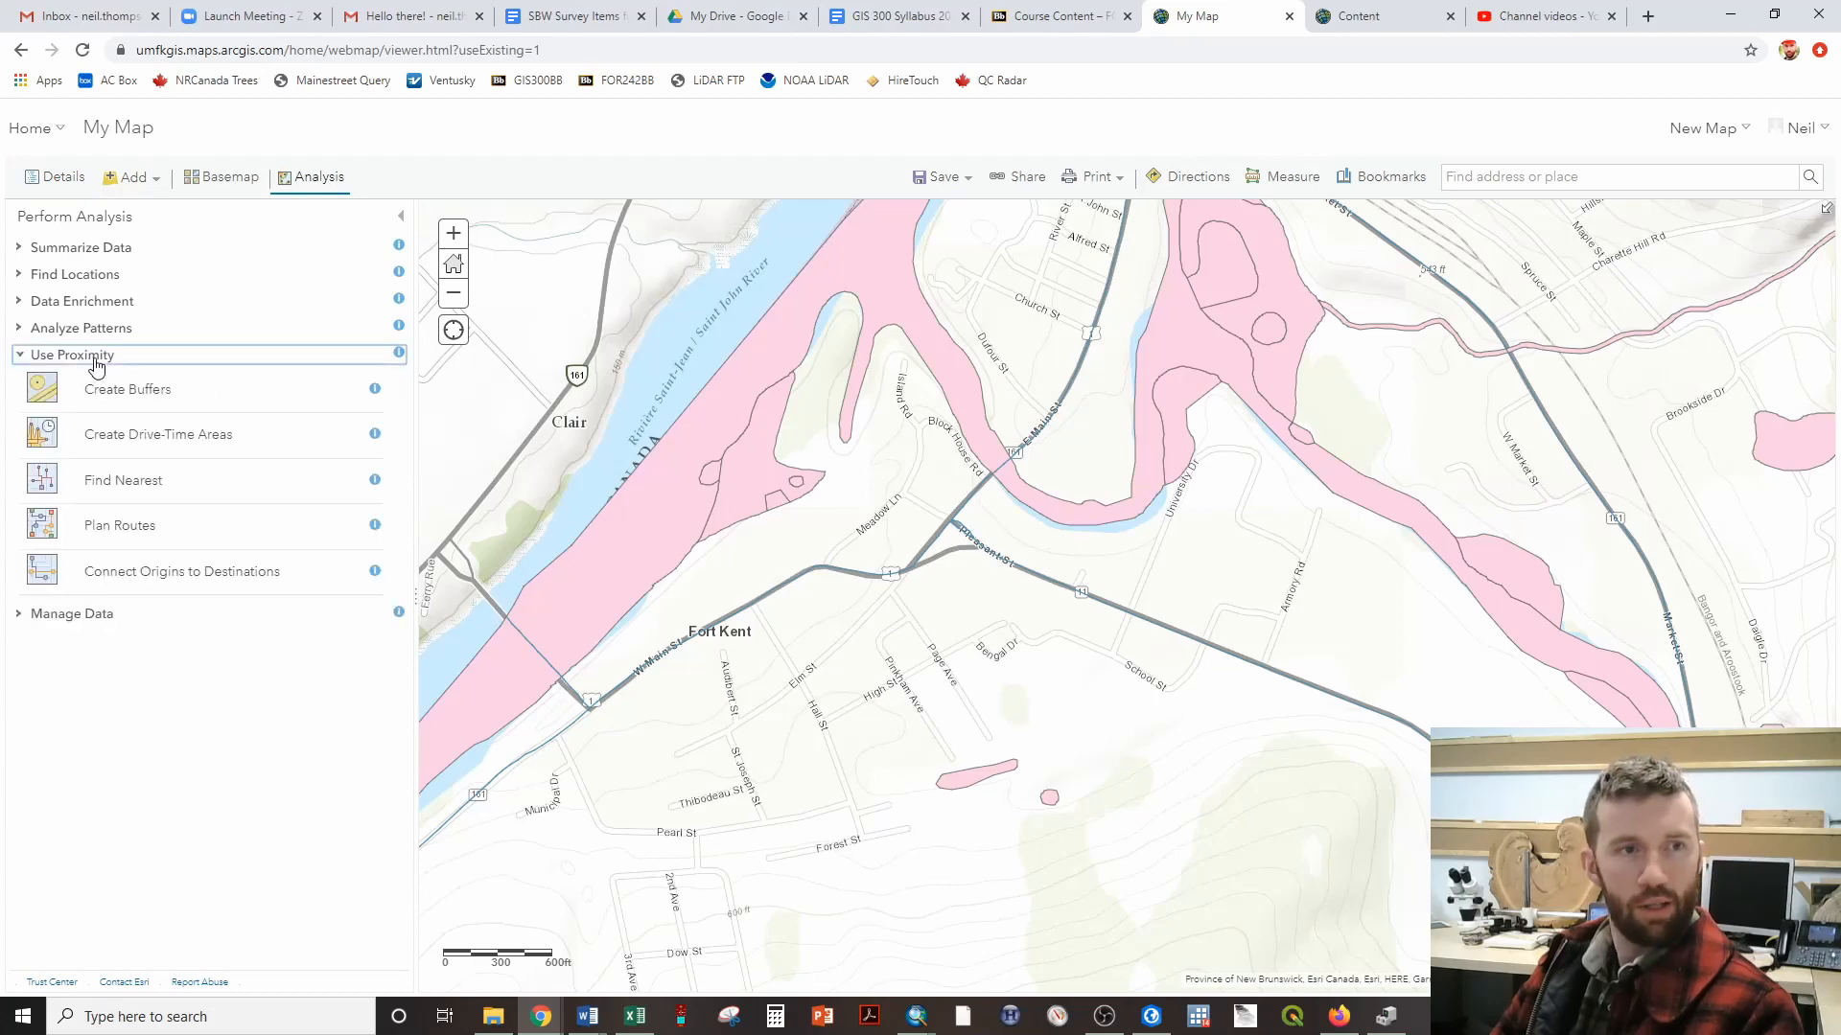
click(170, 387)
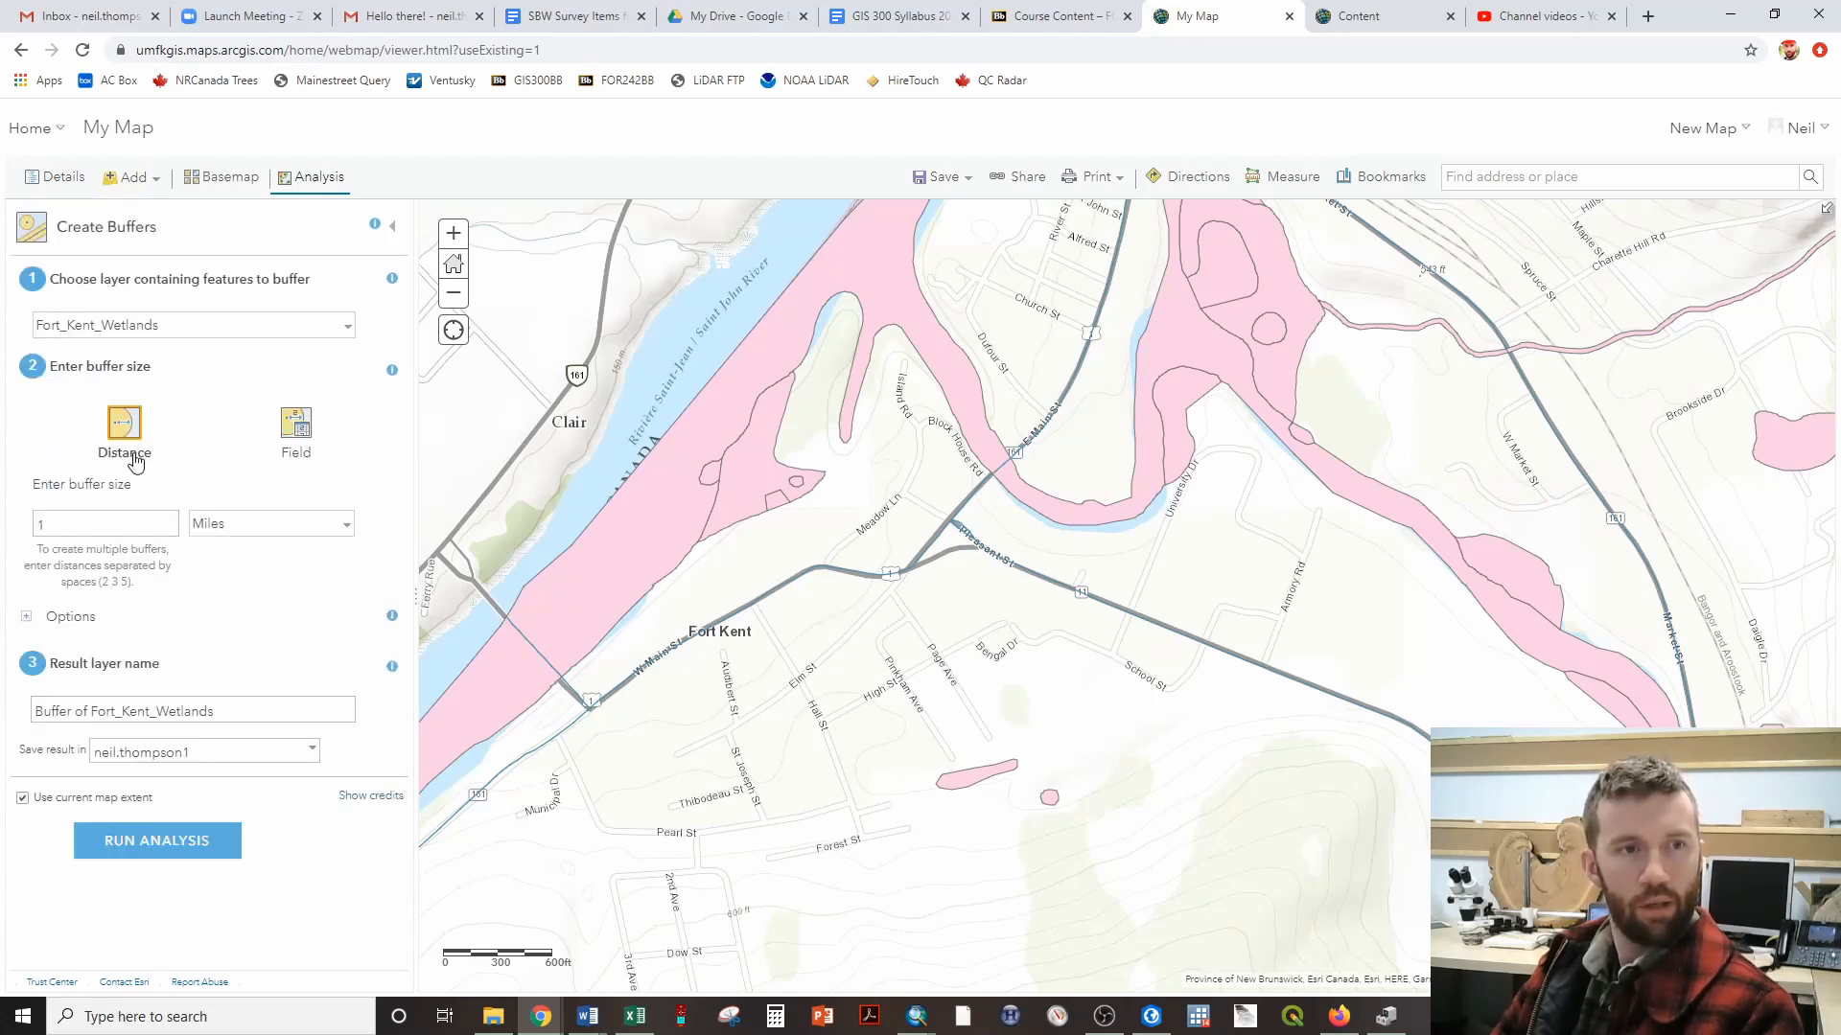
click(198, 524)
click(216, 585)
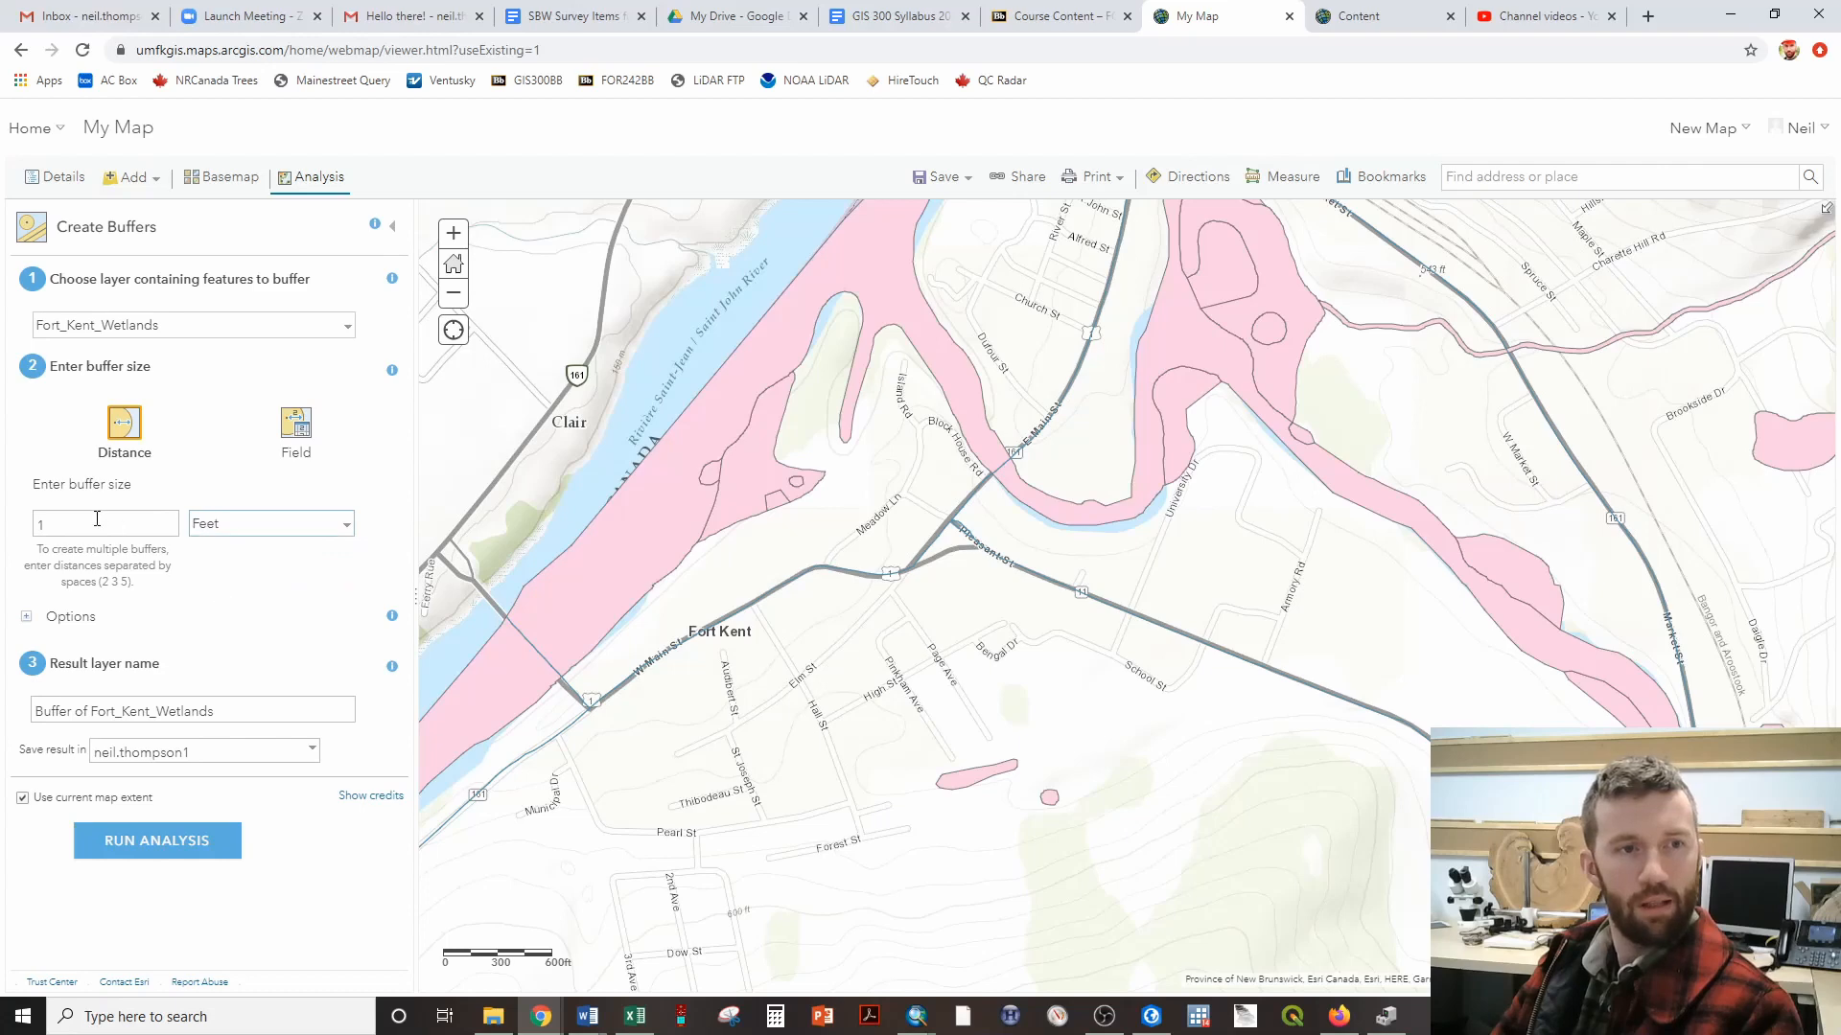
double_click(41, 524)
text(75)
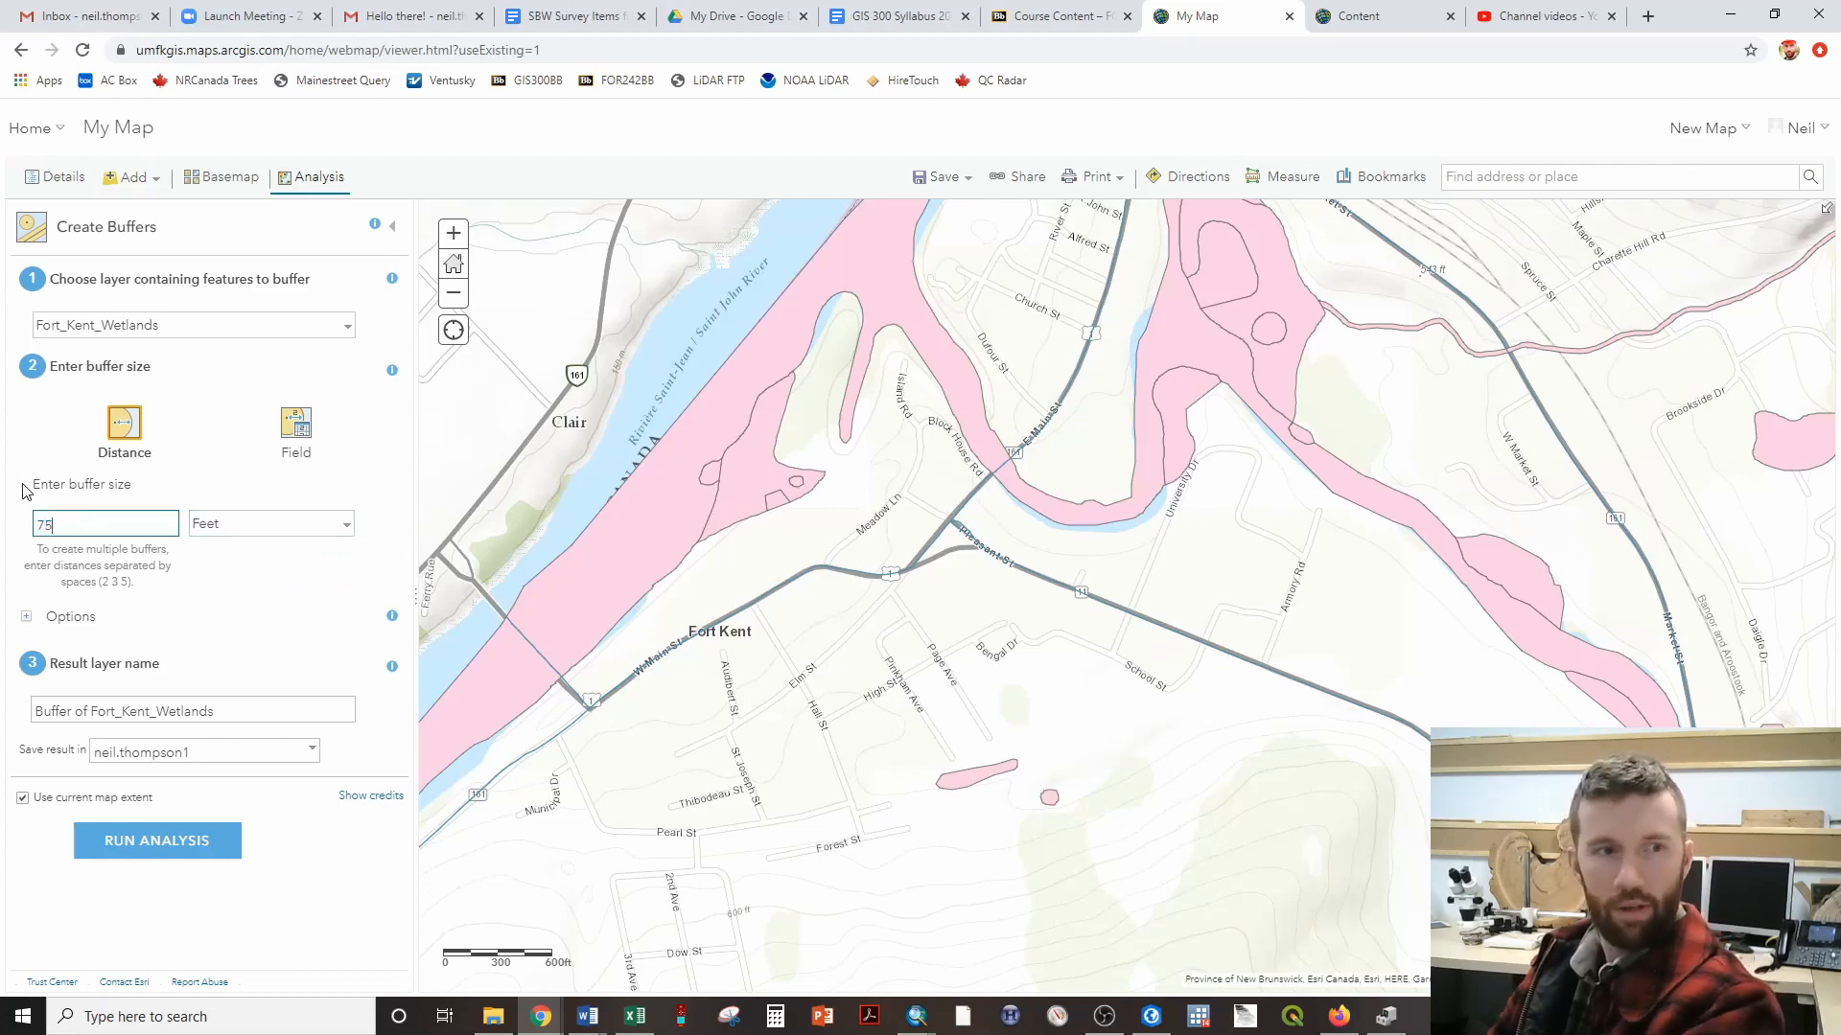
- Set the wetlands buffer type to Dissolve and run the analysis
click(27, 616)
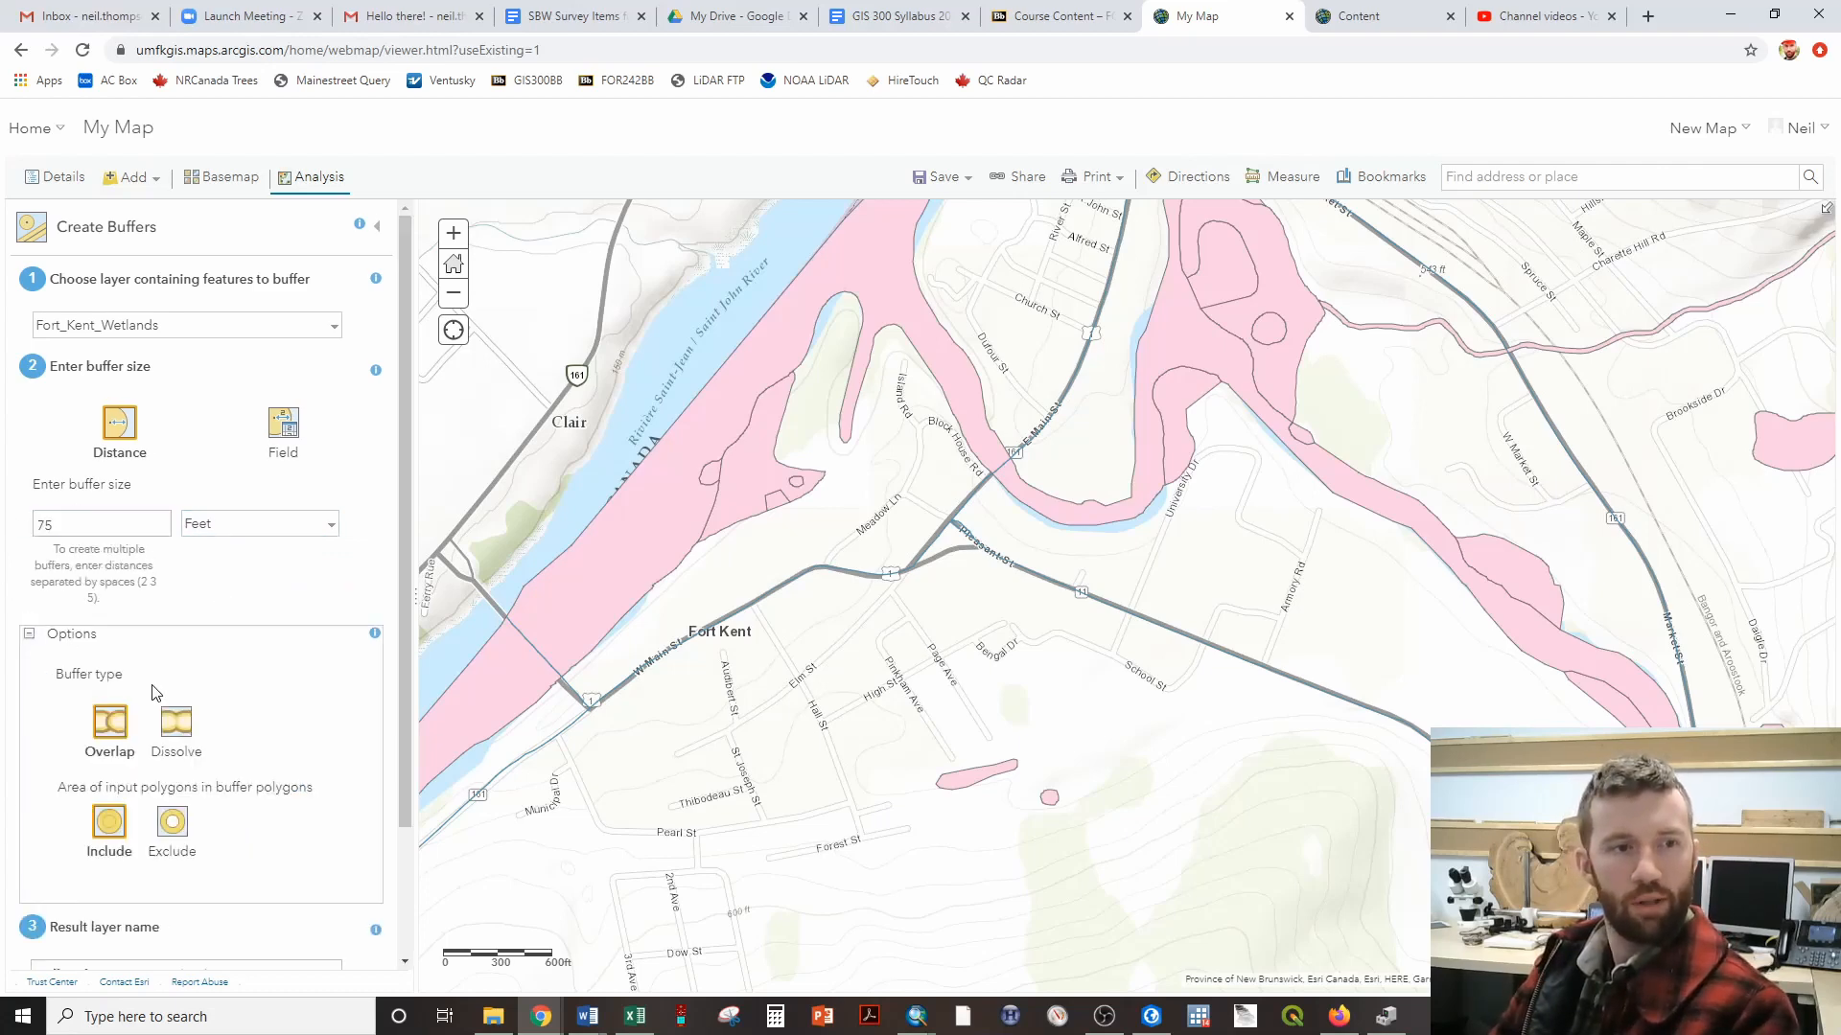
click(176, 722)
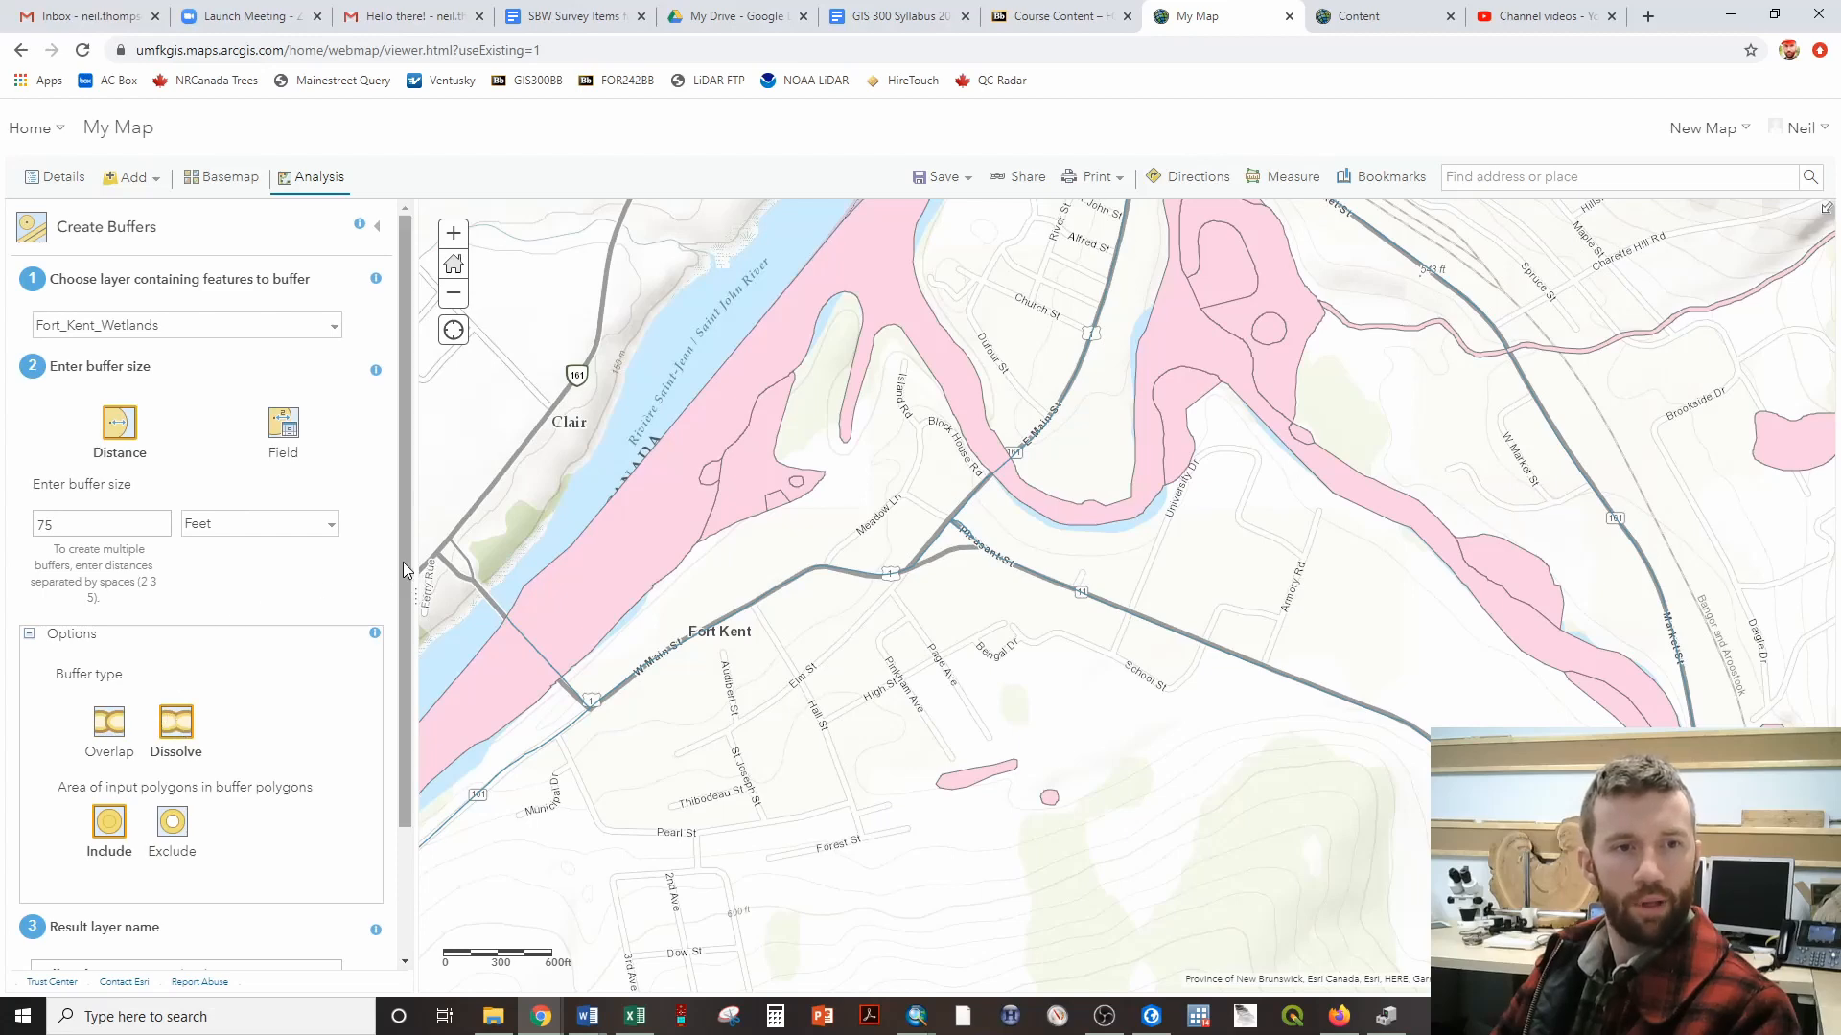
scroll(403, 562, down, 2)
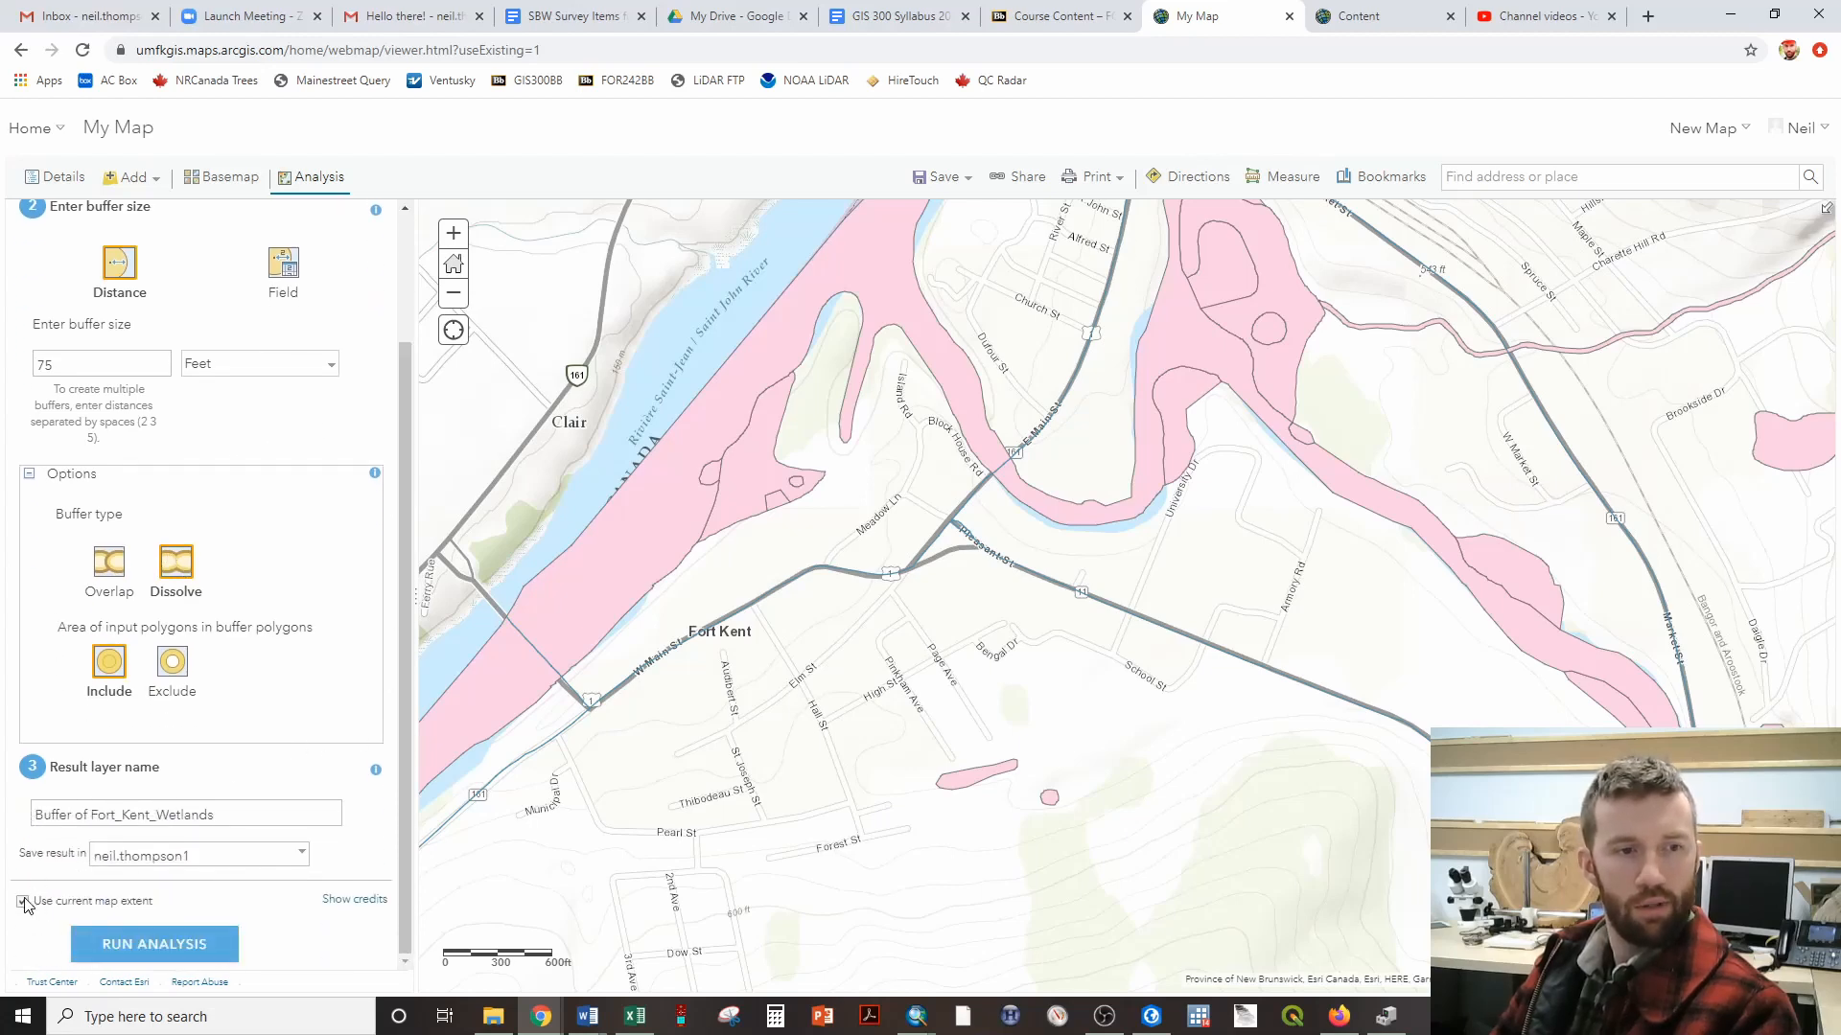
click(186, 944)
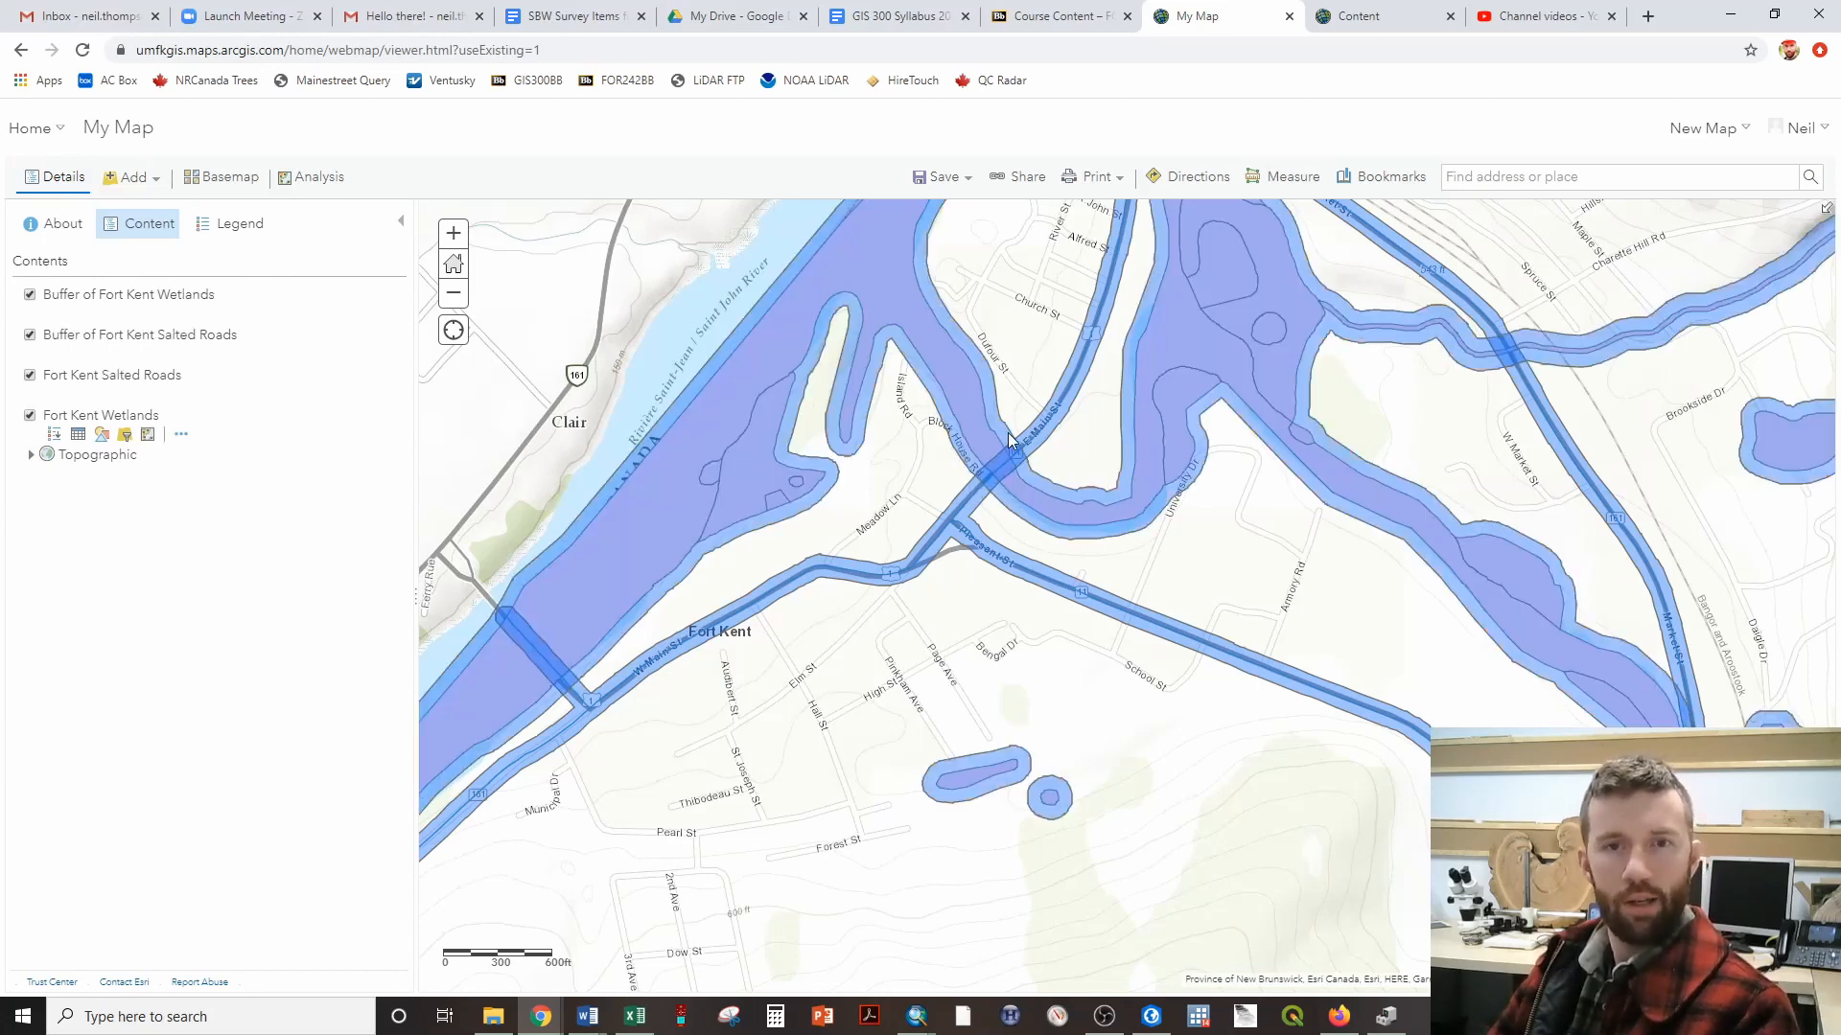
- Run an Intersect overlay of Buffer_of_Fort_Kent_Wetlands with Buffer_of_Fort_Kent_Salted_Roads, with the use of the current map extent turned off
click(302, 182)
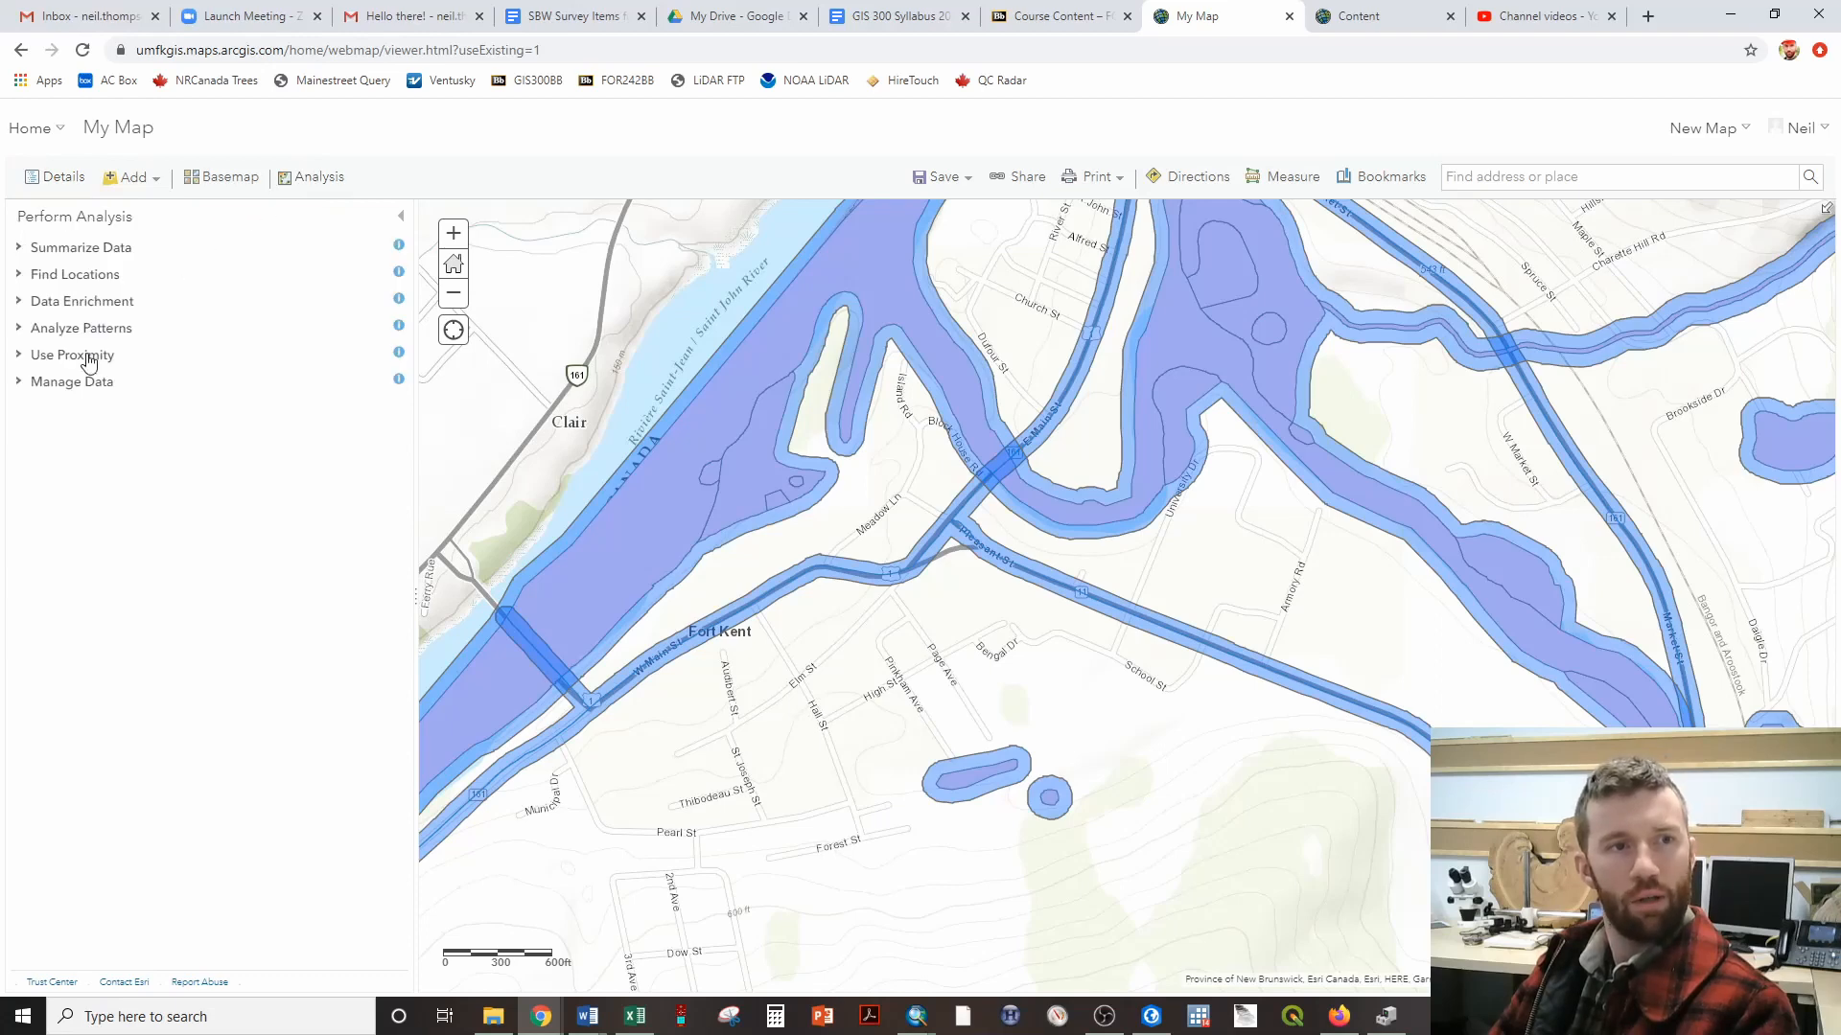
click(66, 385)
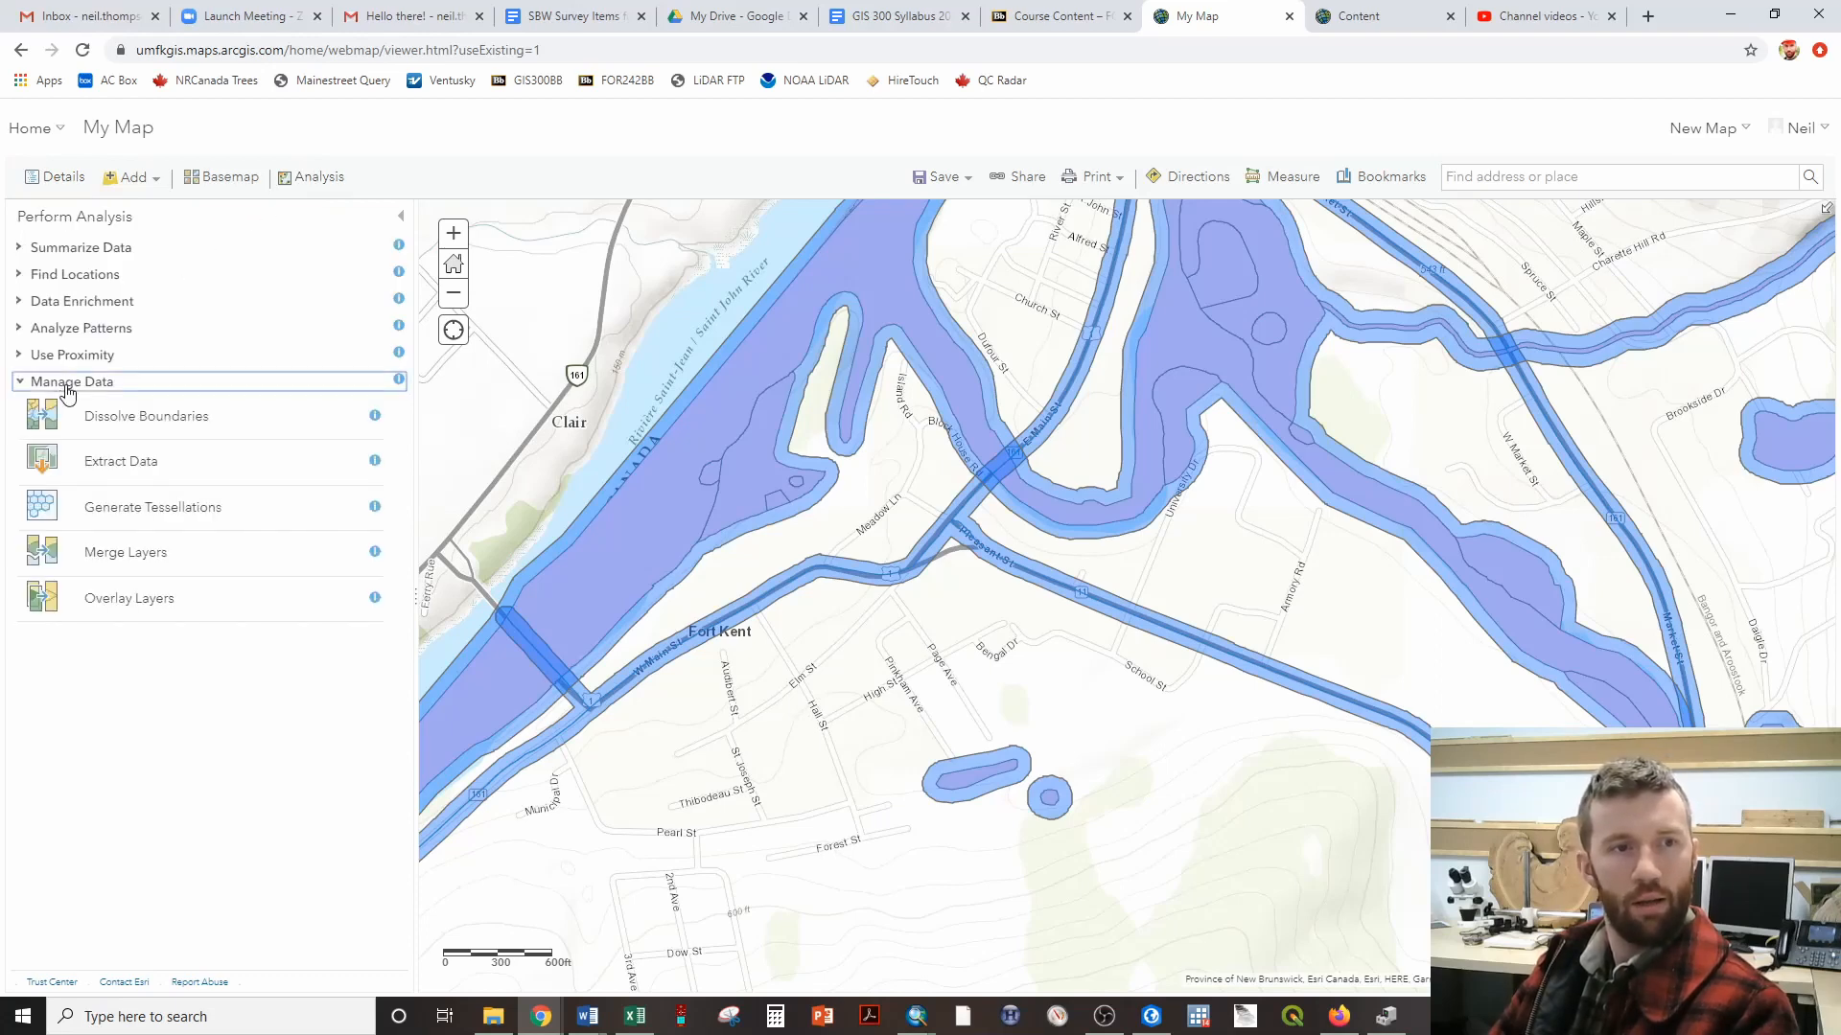
click(110, 600)
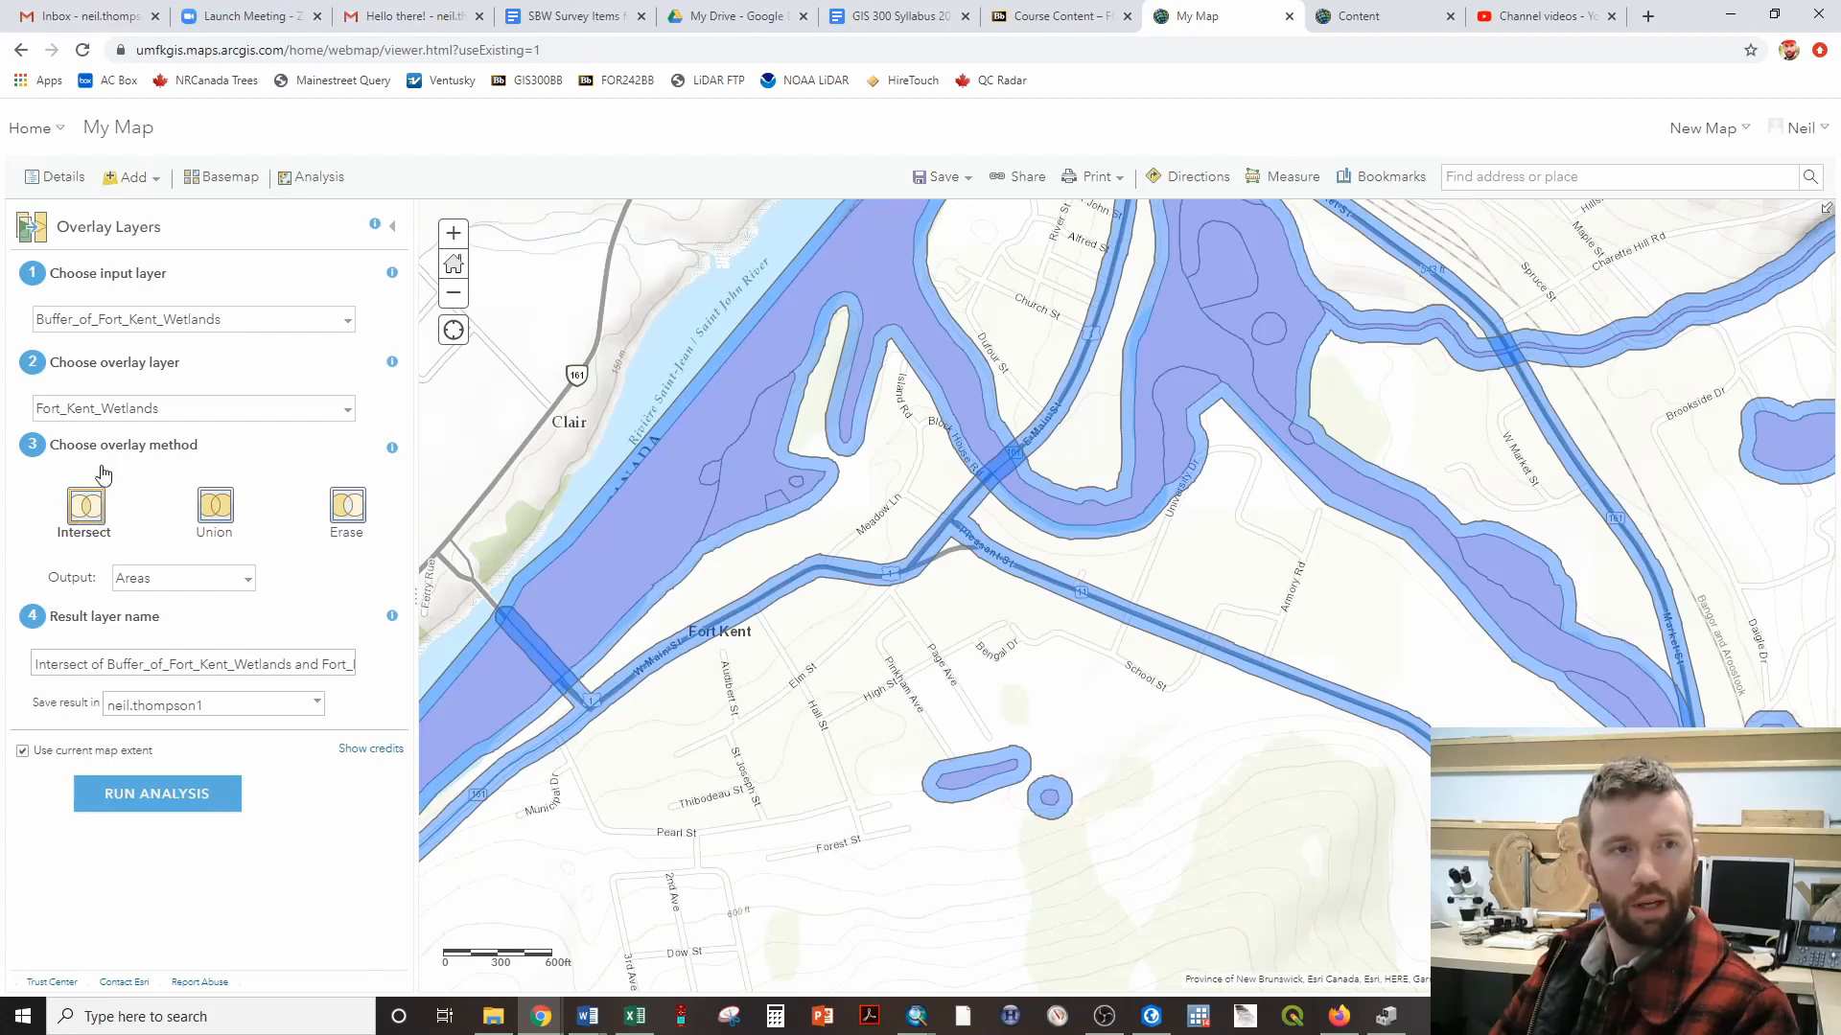
click(338, 407)
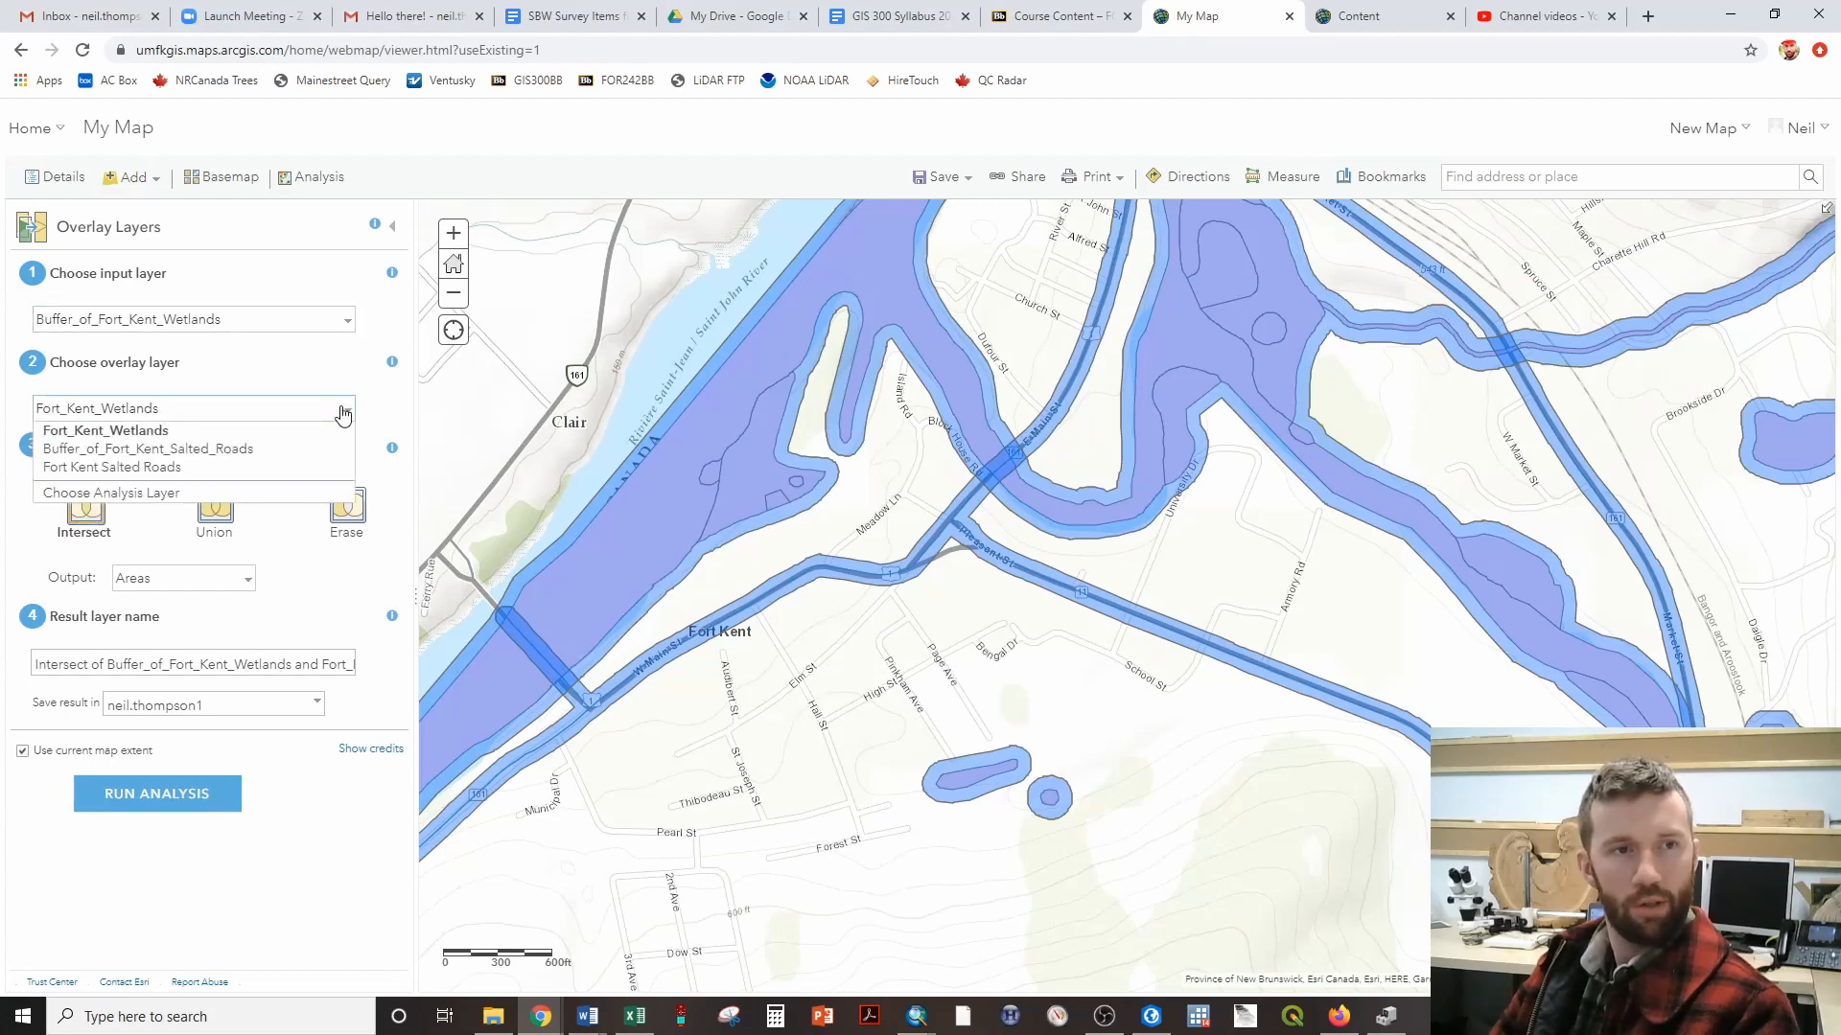
click(255, 450)
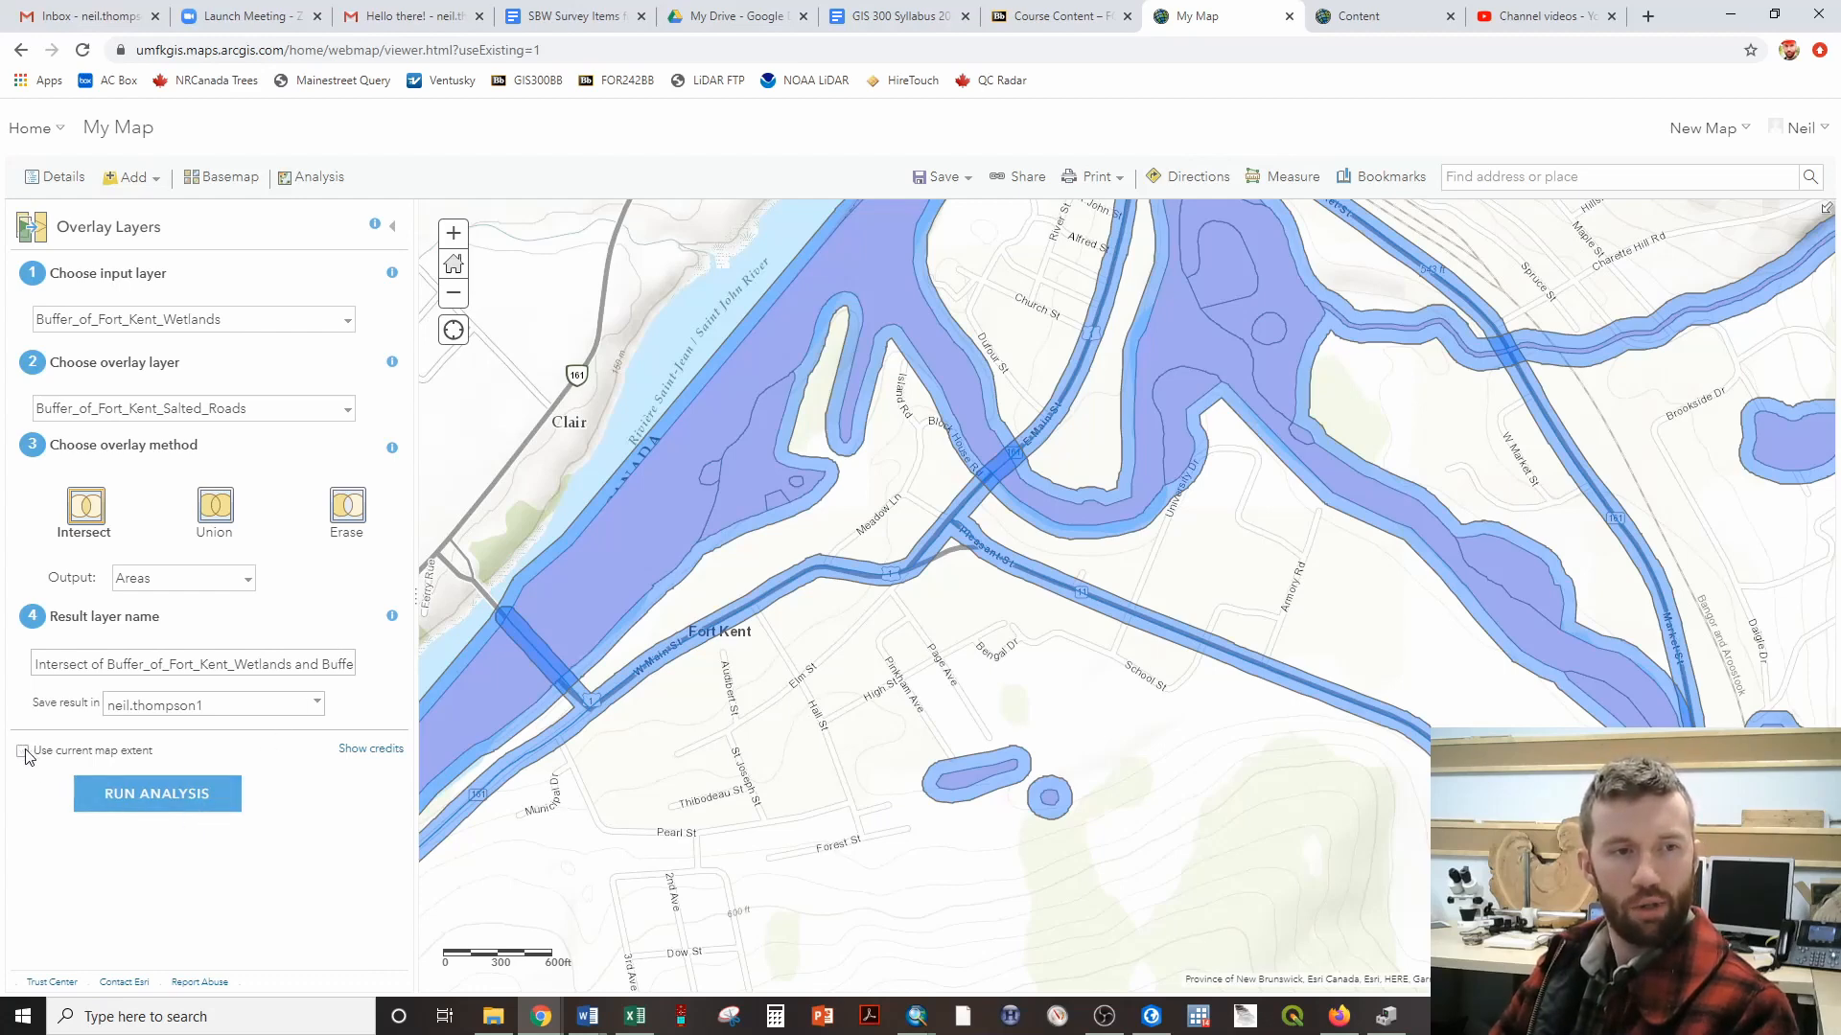
click(189, 802)
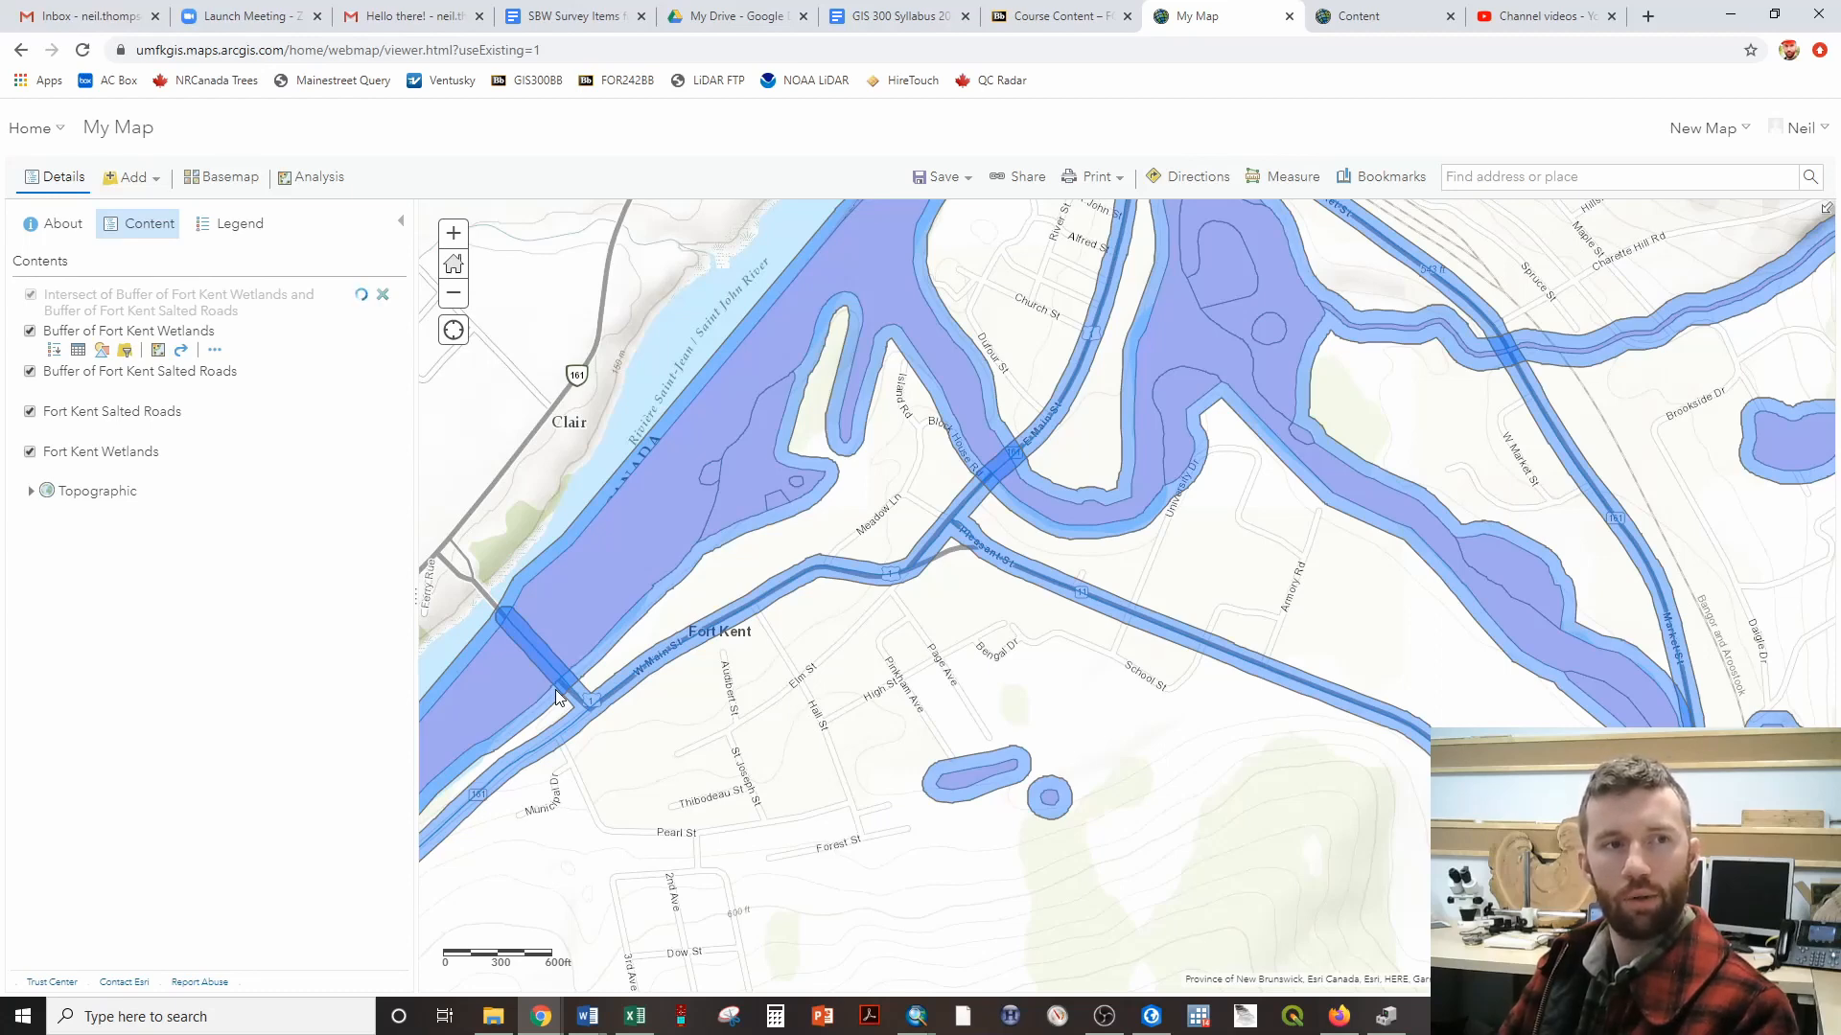
- Hide both buffer layers, Fort Kent Salted Roads and Fort Kent Wetlands, and inspect the intersect areas across Fort Kent
click(30, 331)
click(30, 372)
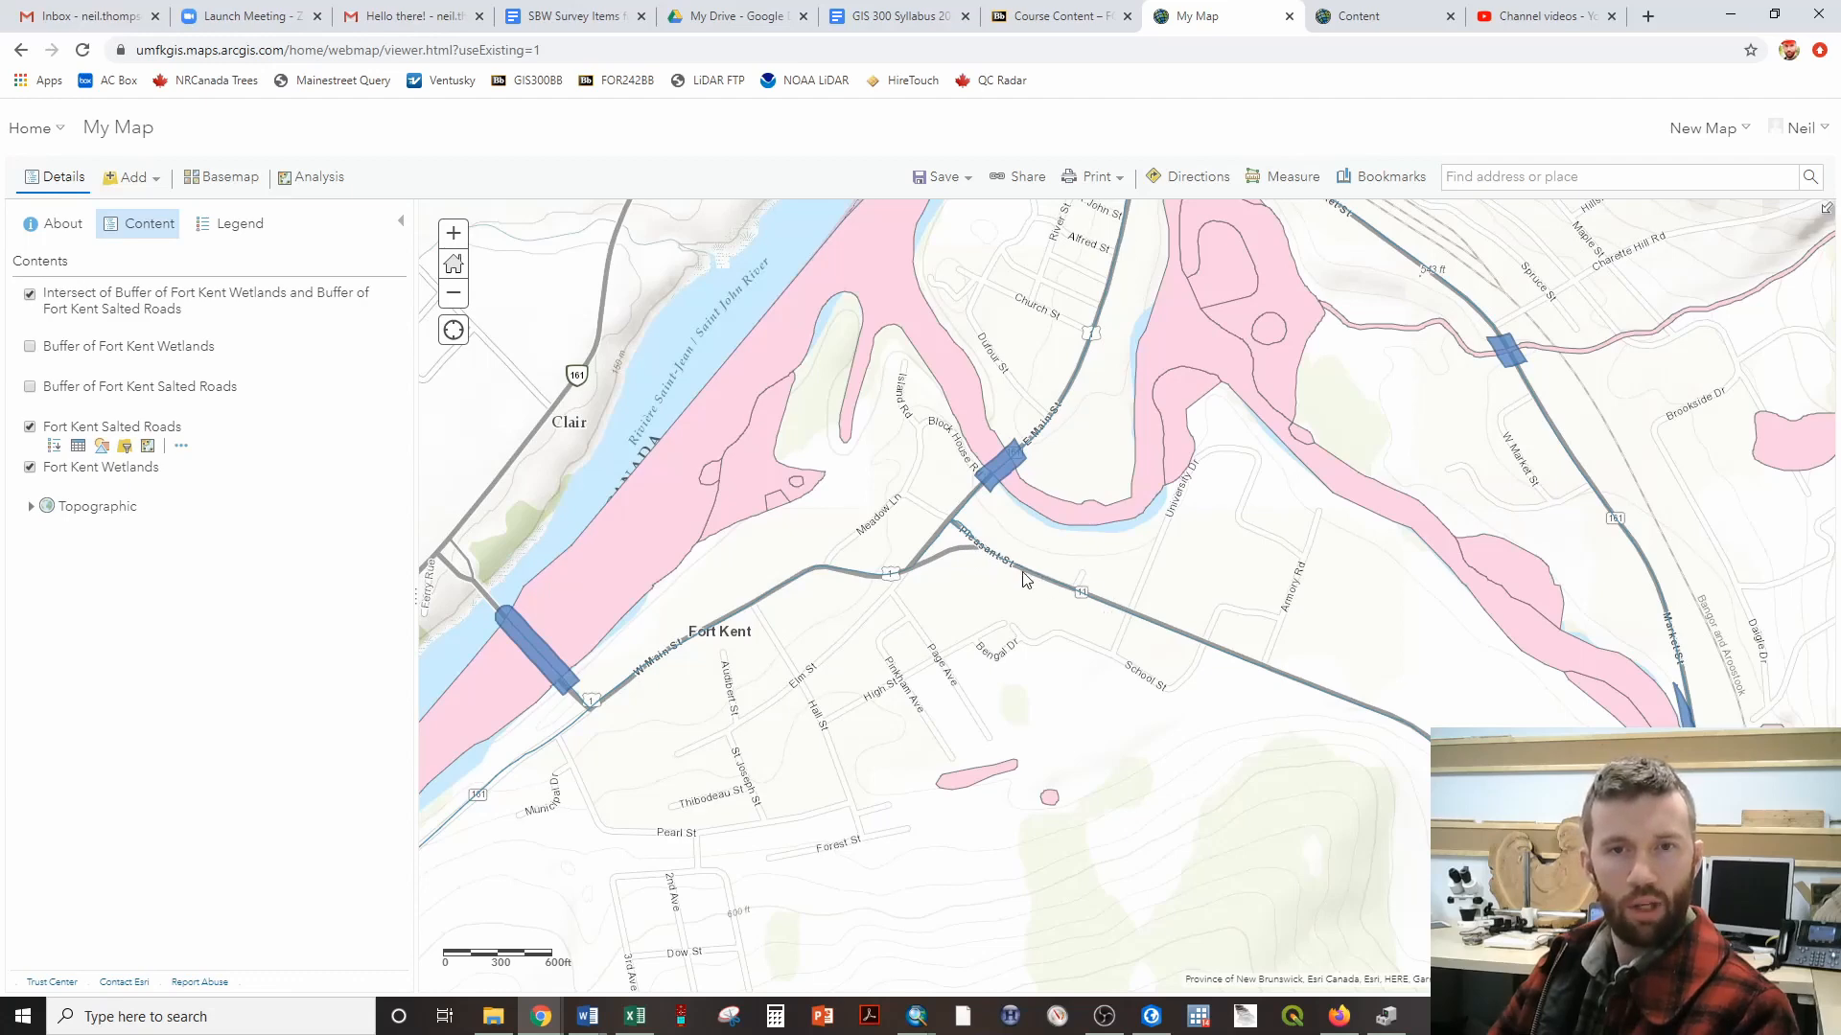
click(30, 428)
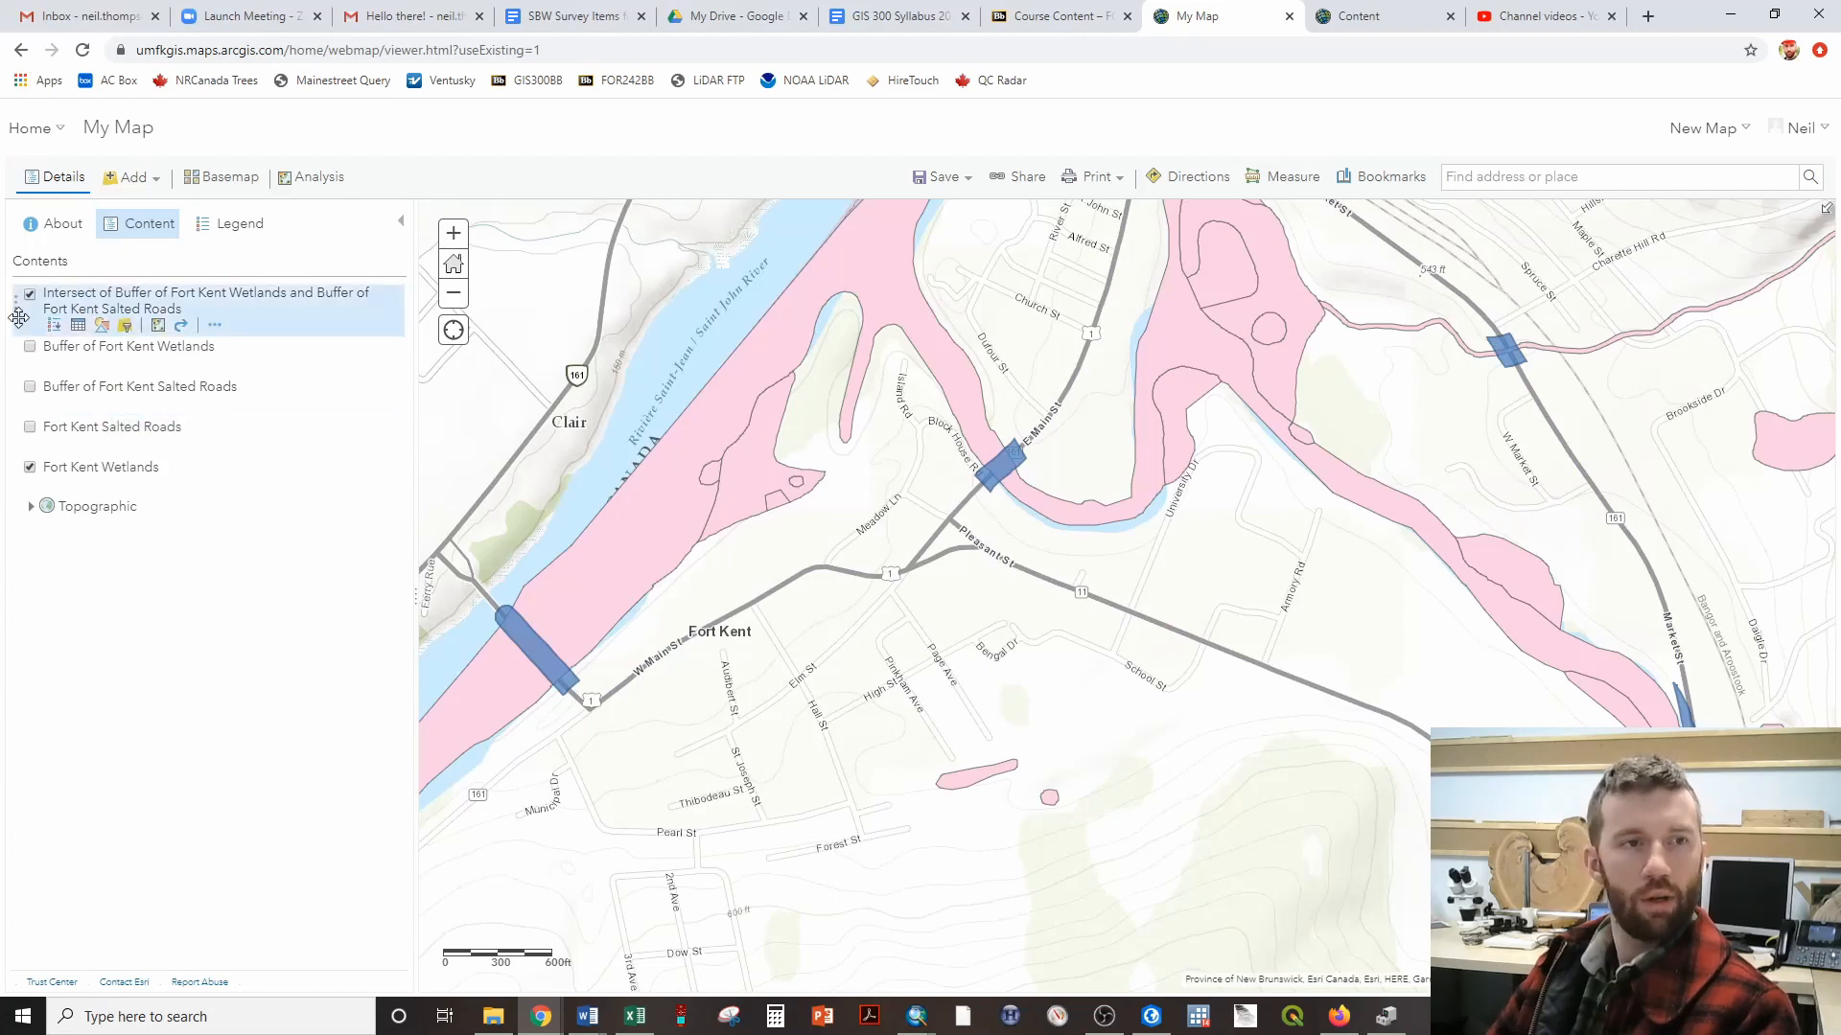
click(30, 469)
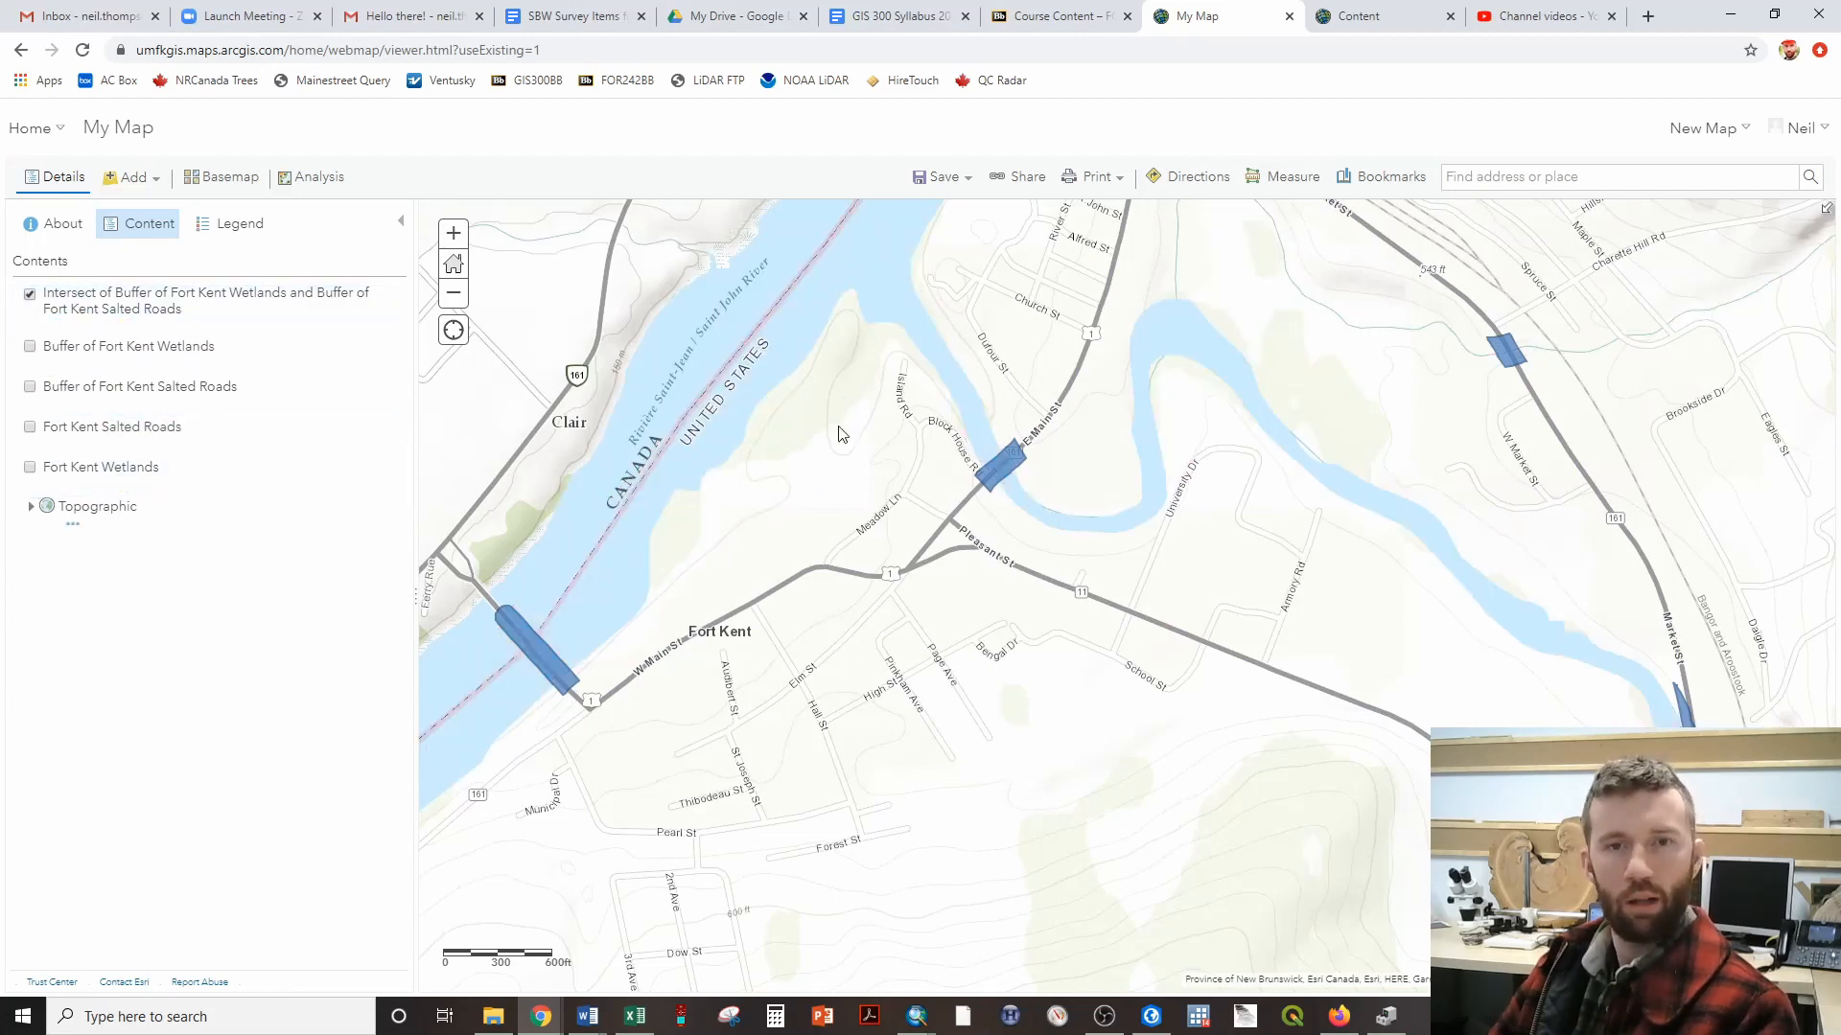
scroll(1559, 435, down, 1)
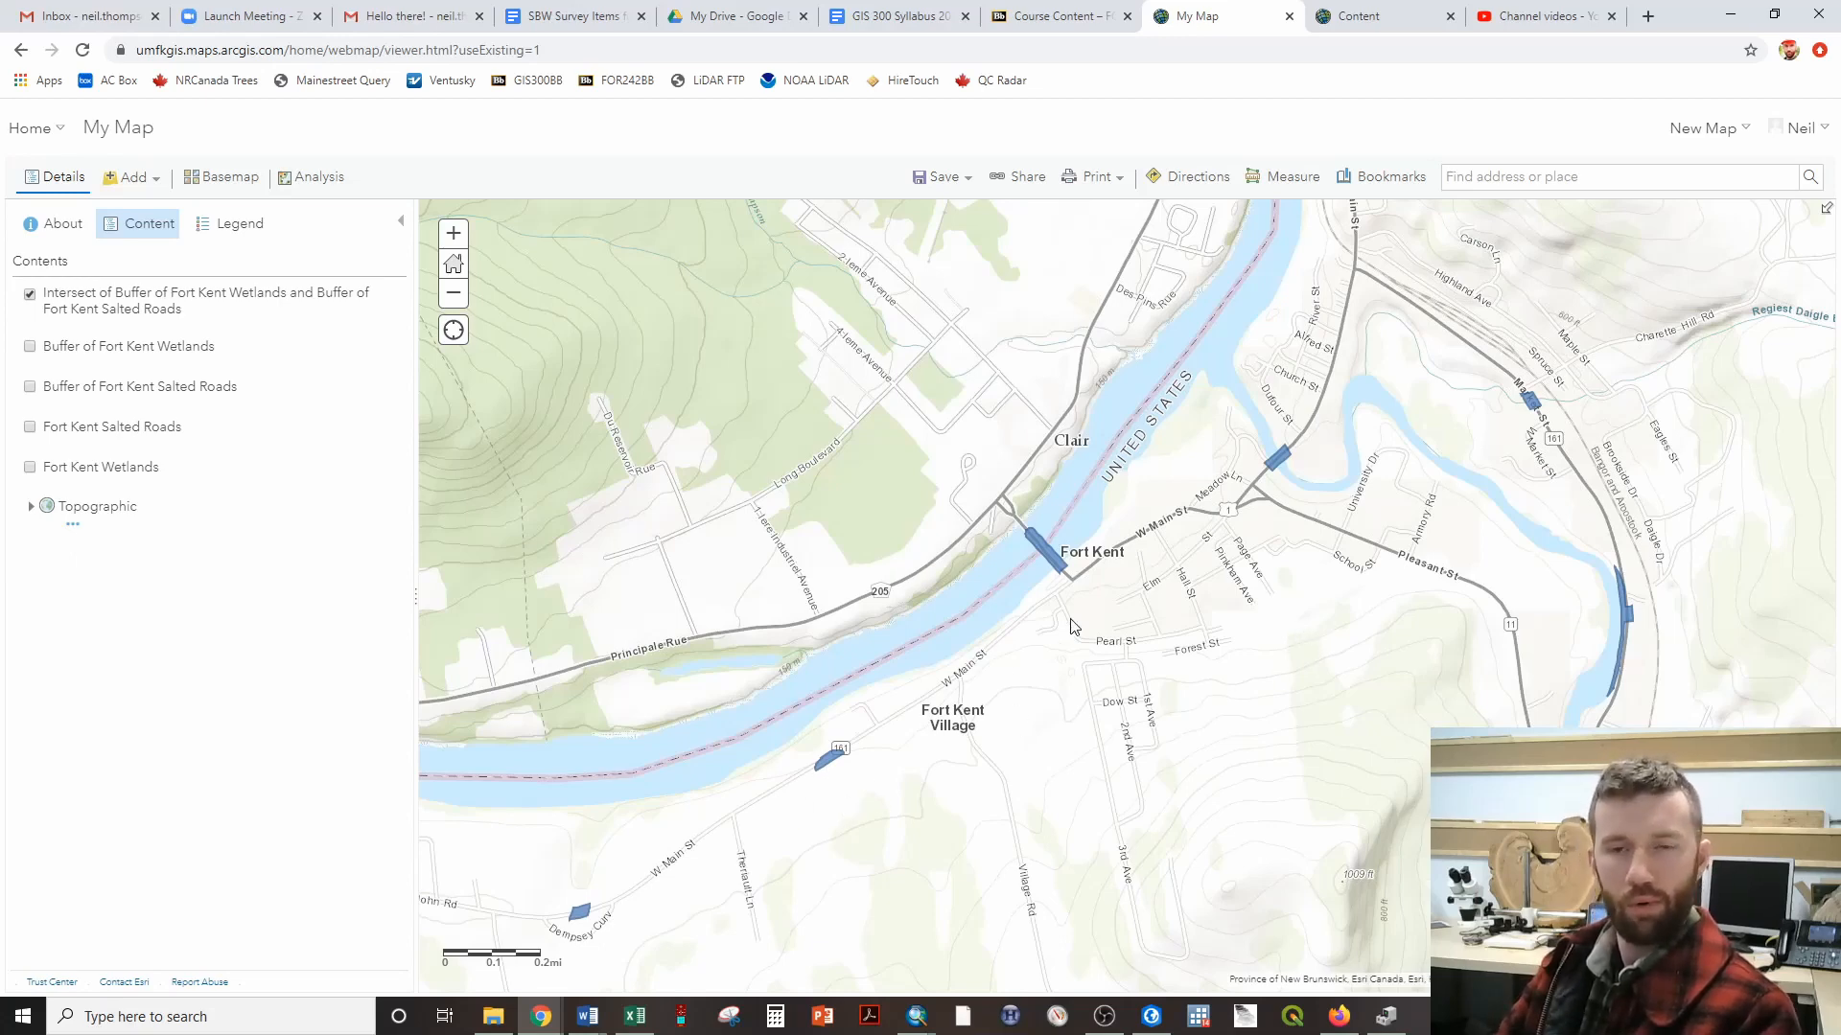
drag(1213, 619, 906, 680)
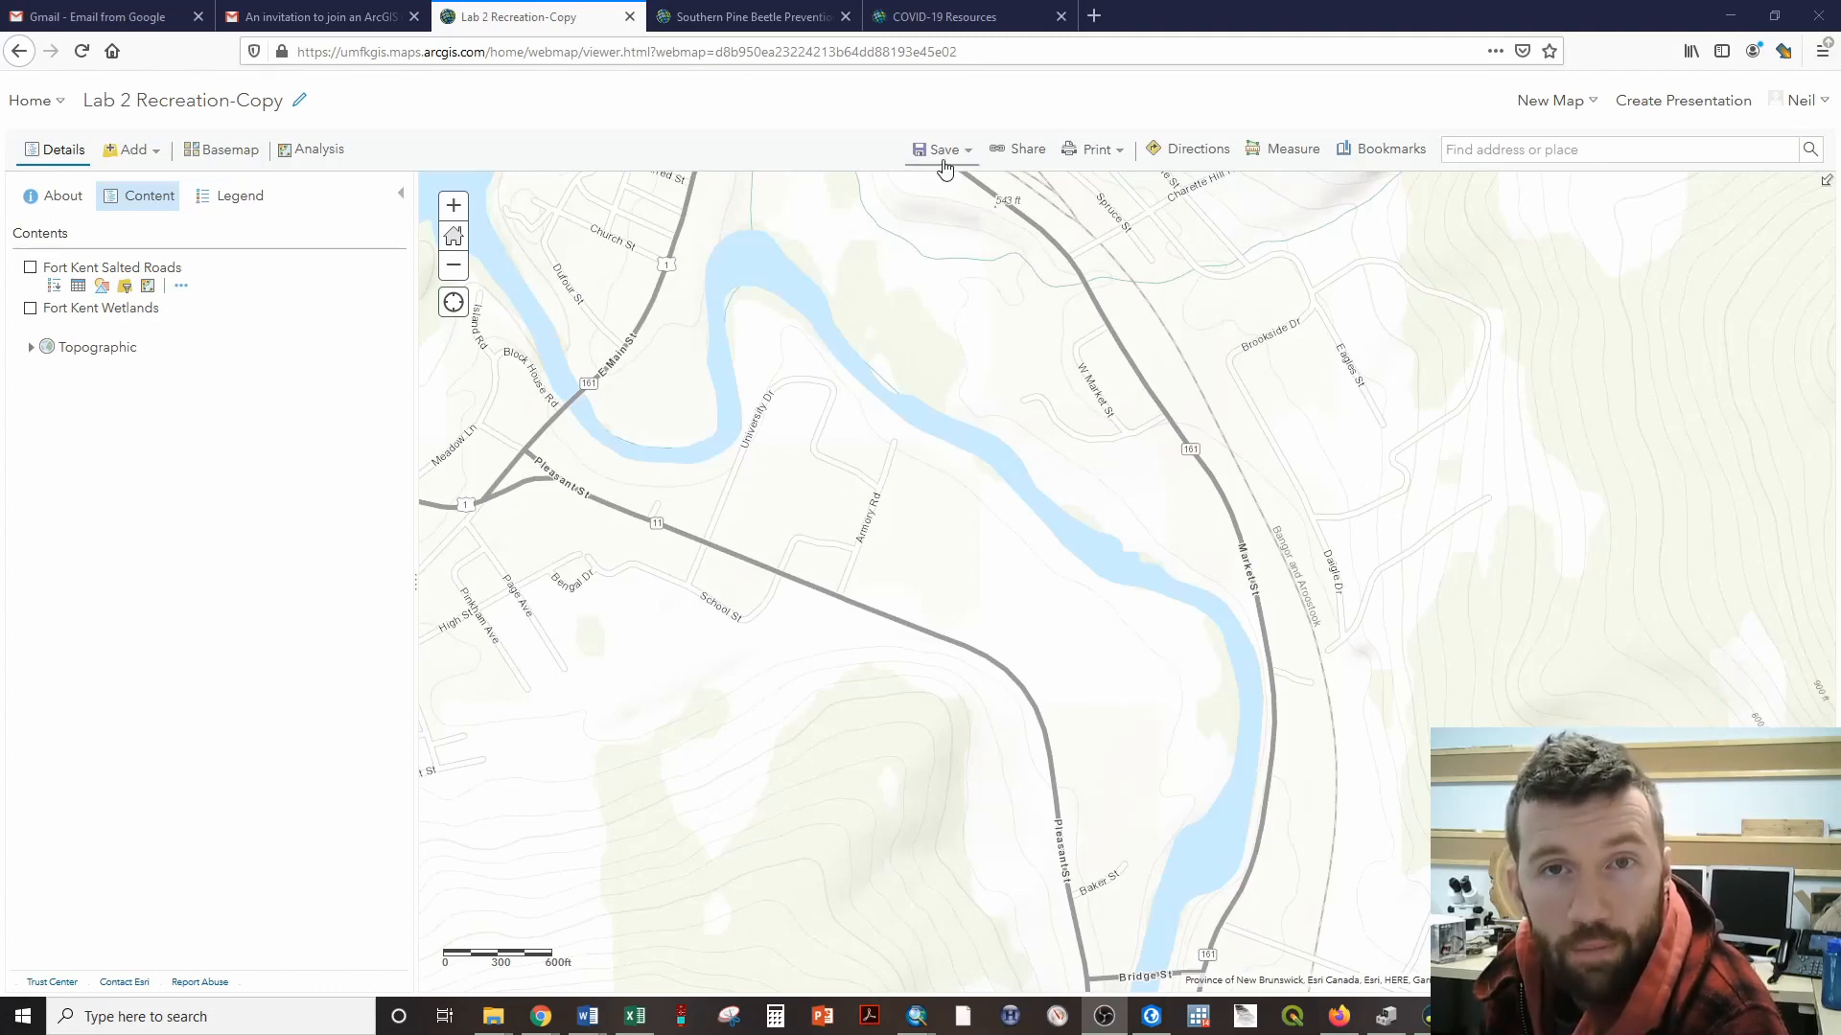
- Share the Lab 2 Recreation-Copy map with members of the GIS 300 group
click(1020, 154)
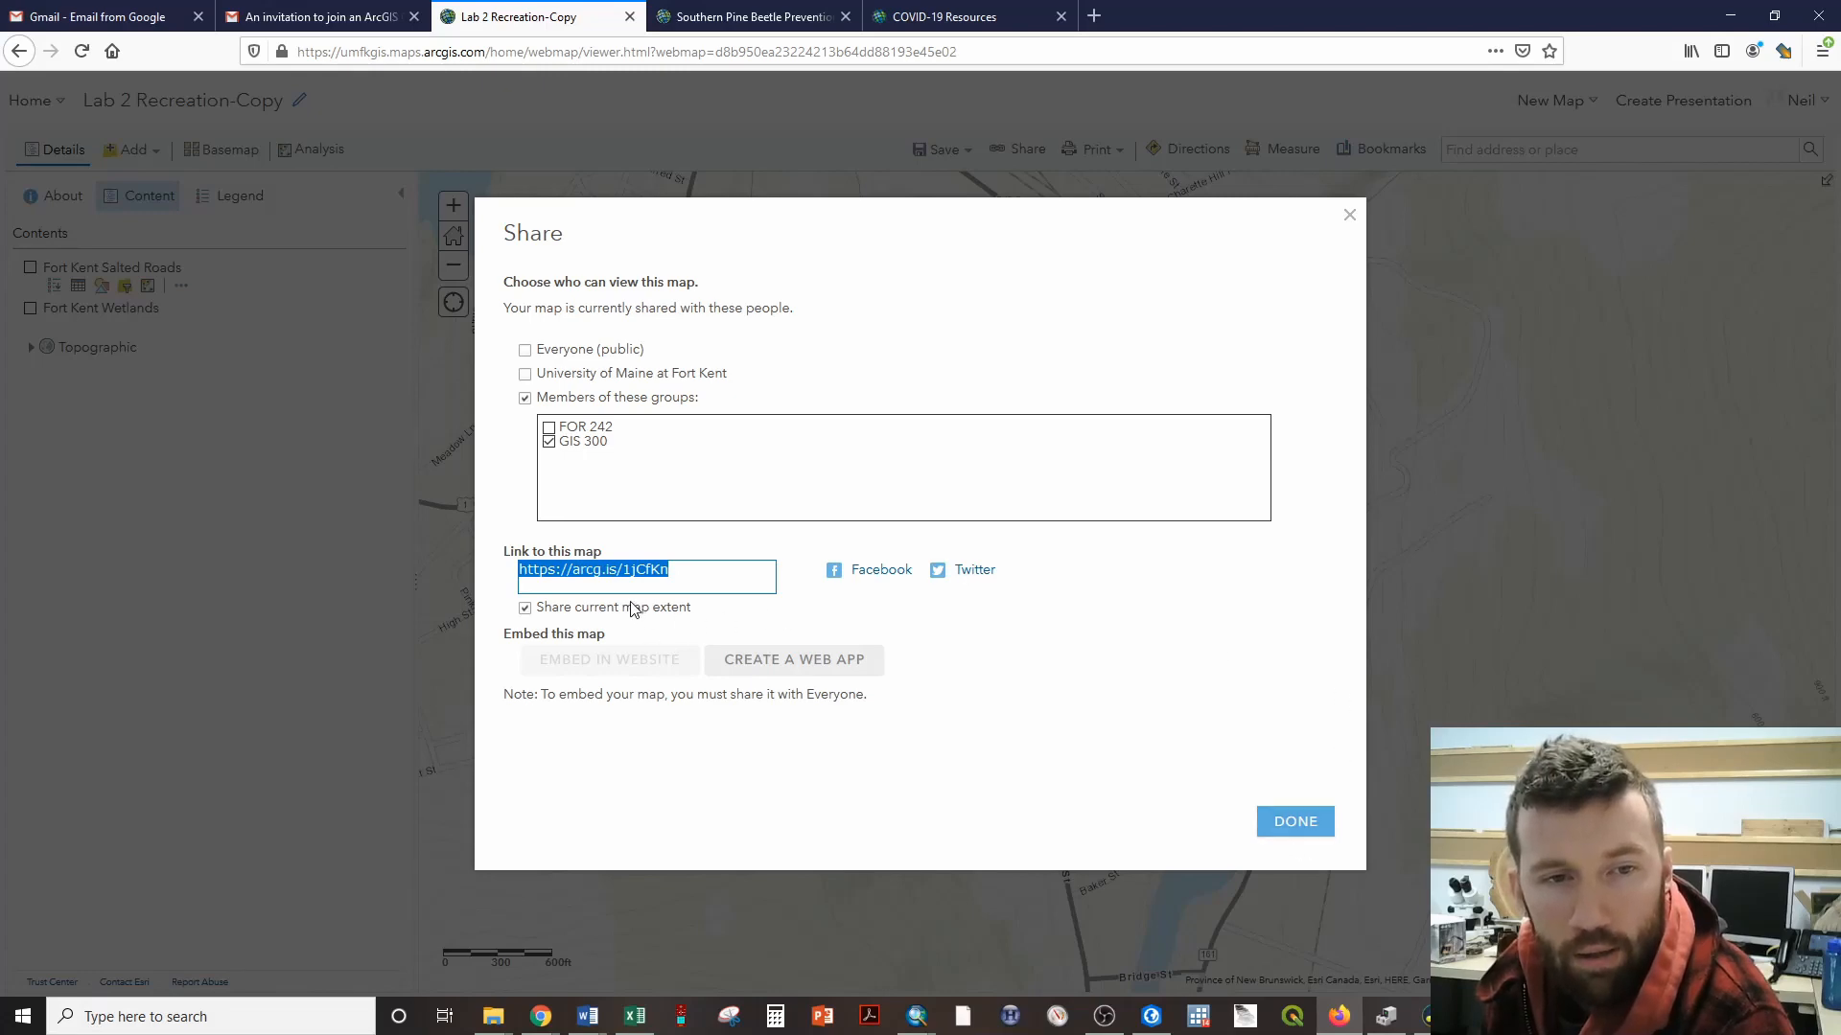
click(1301, 827)
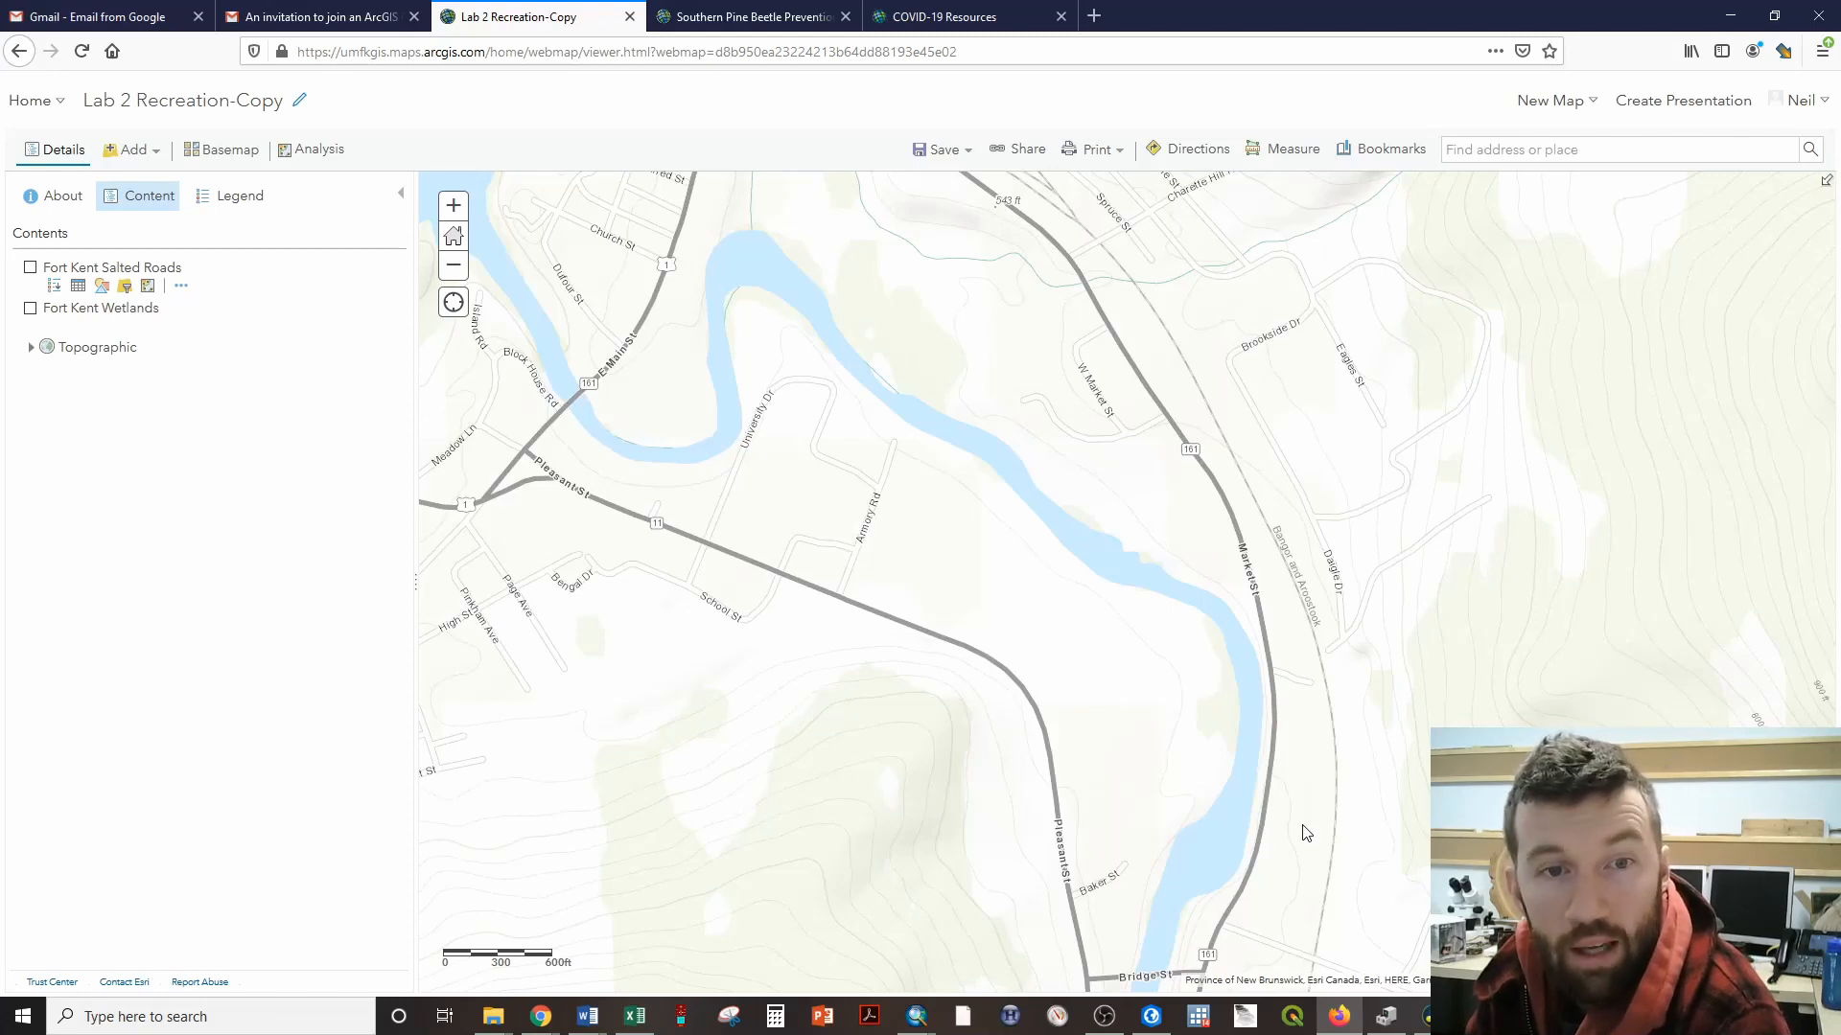